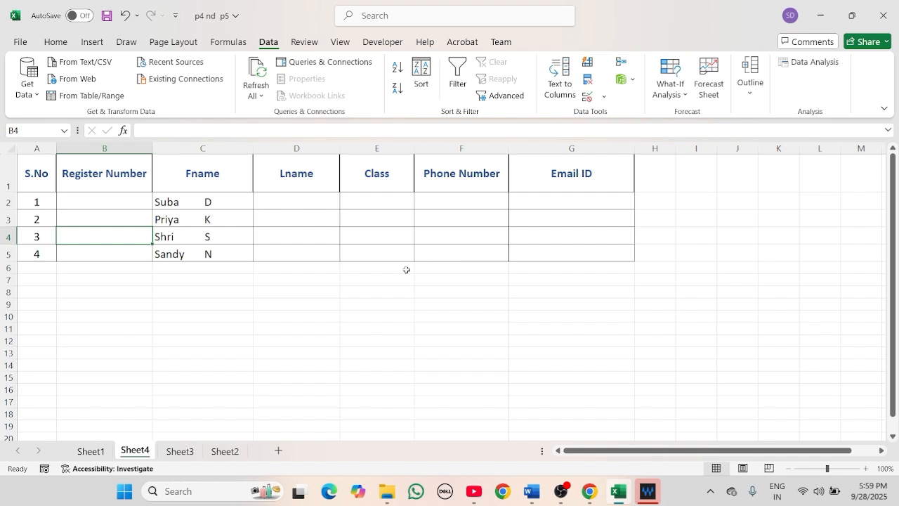
# - Select the Register Number column B and bring up its Data Validation dialog
pyautogui.click(112, 202)
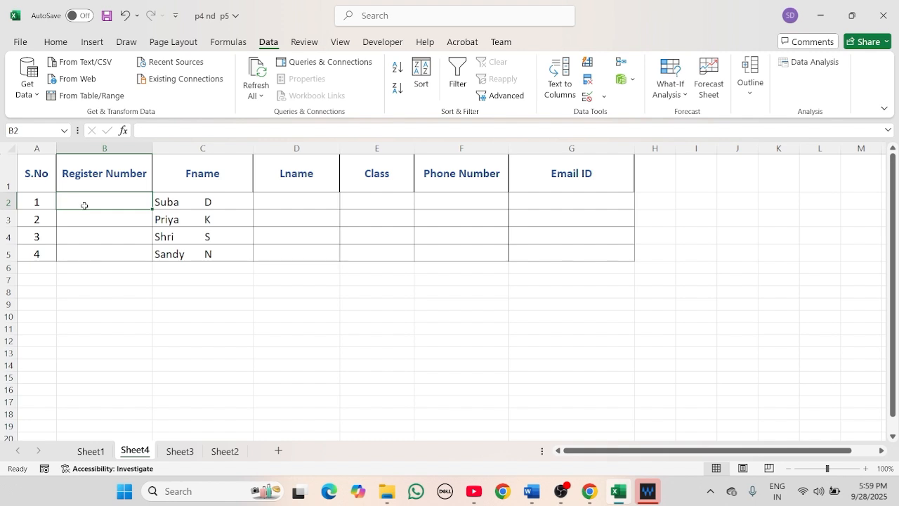
pyautogui.click(107, 147)
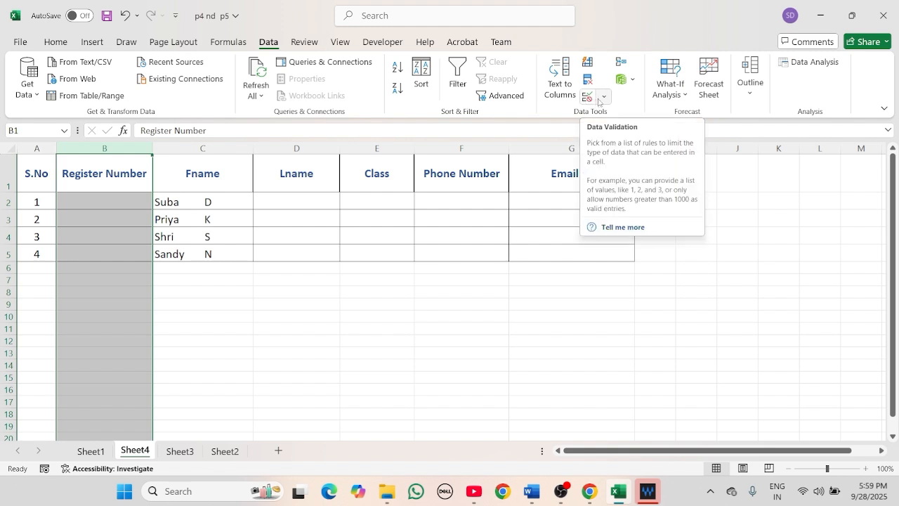
pyautogui.click(599, 99)
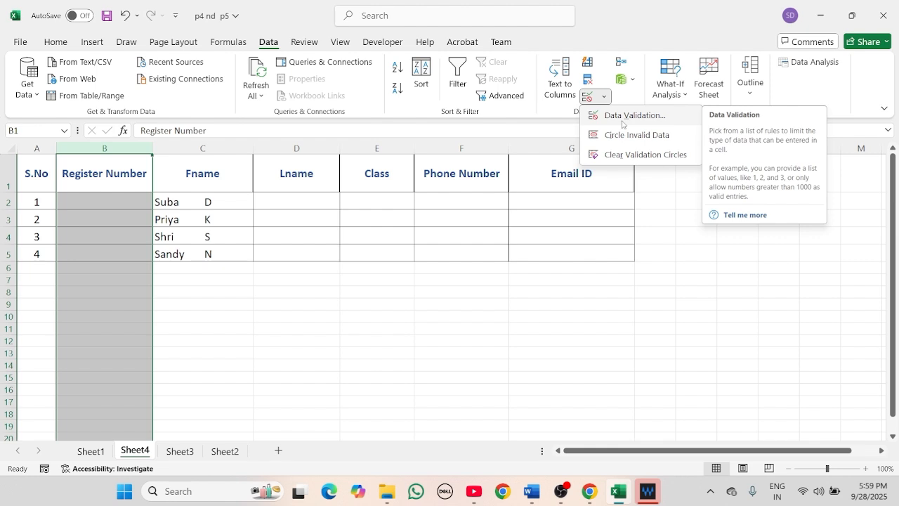
pyautogui.click(623, 116)
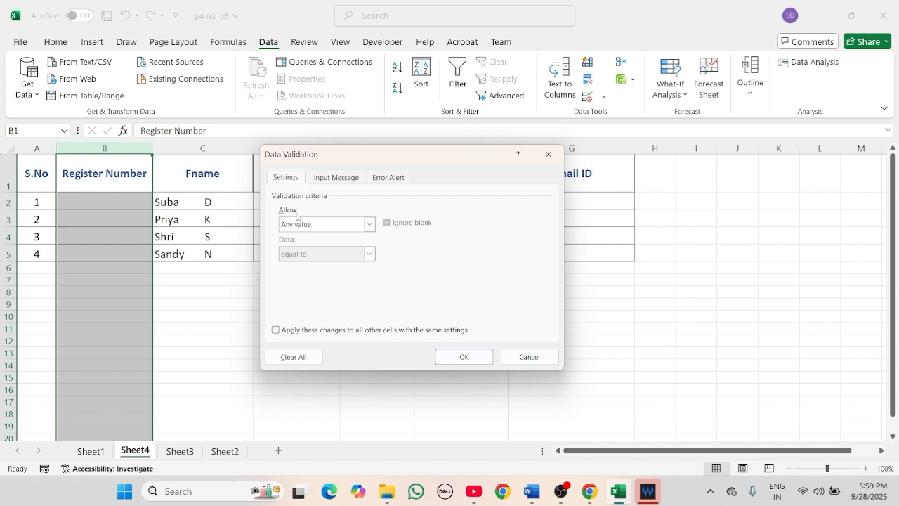
# - Allow only Text length equal to 5 for Register Number entries
pyautogui.click(367, 226)
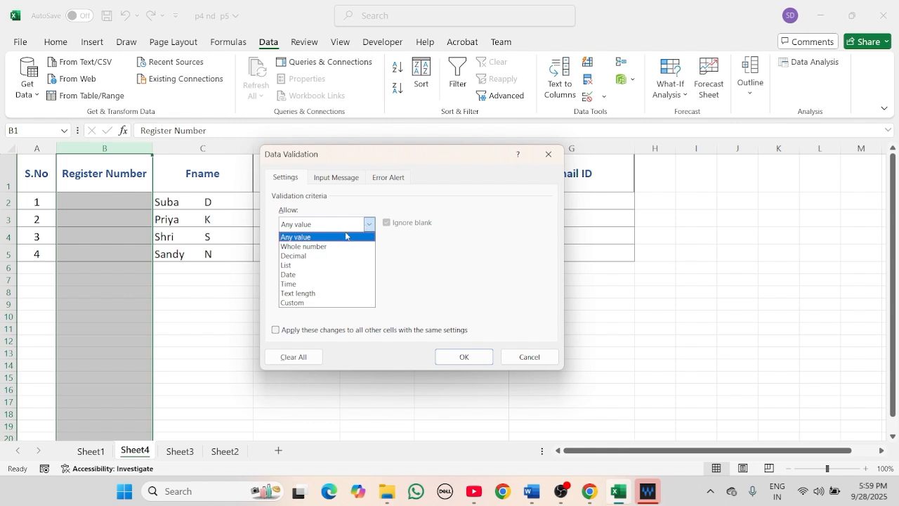
pyautogui.click(473, 252)
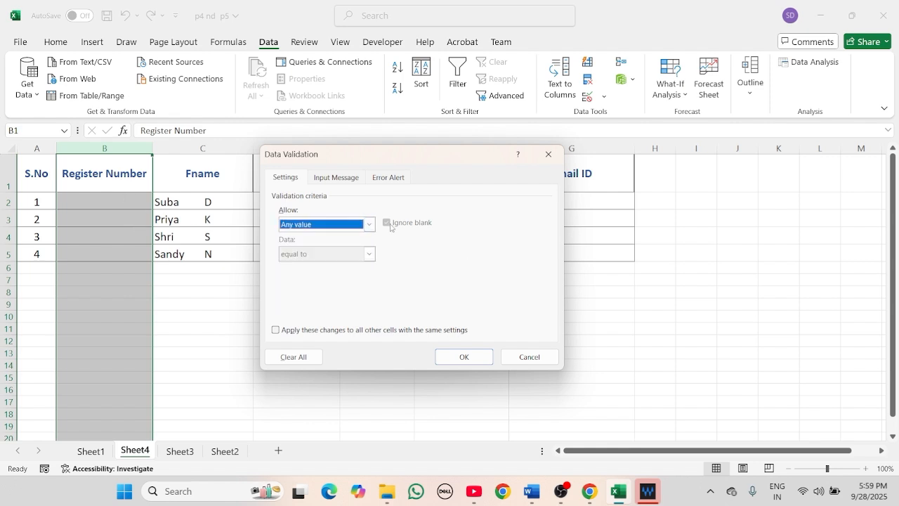
pyautogui.click(367, 225)
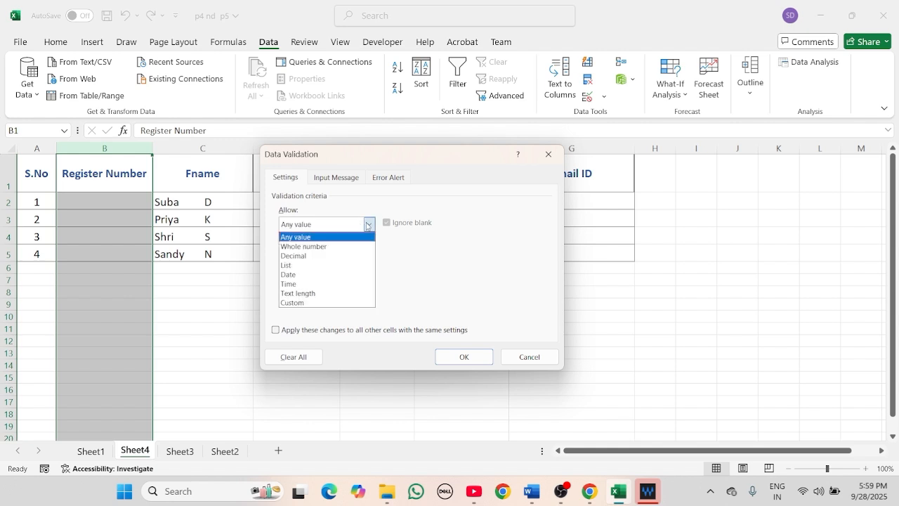
pyautogui.click(323, 293)
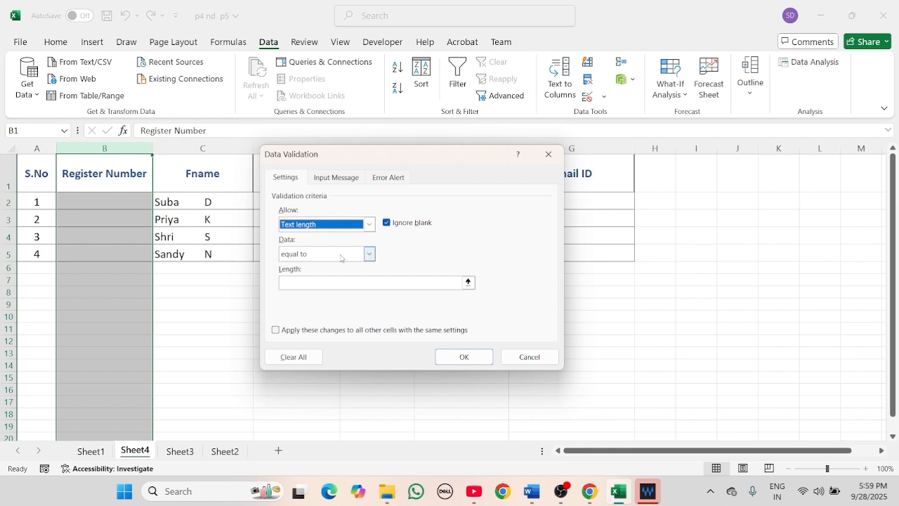
pyautogui.click(322, 282)
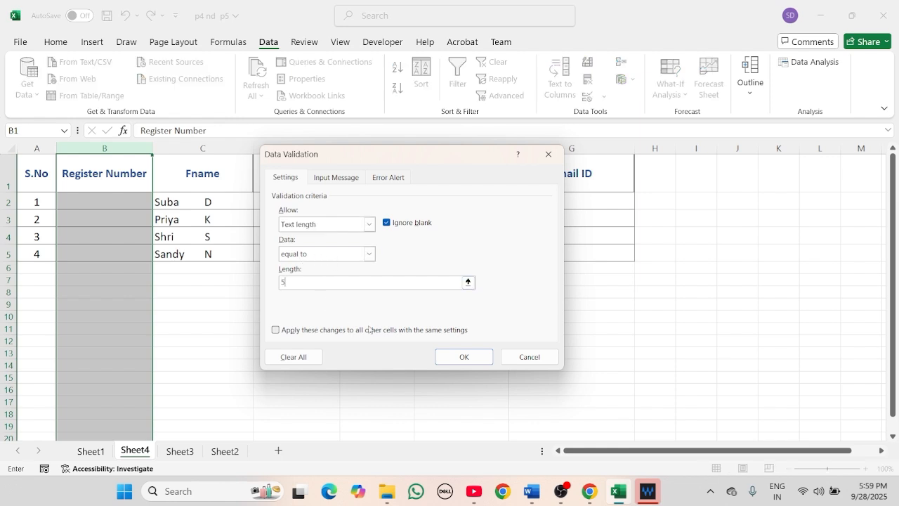
pyautogui.click(441, 355)
pyautogui.doubleClick(112, 201)
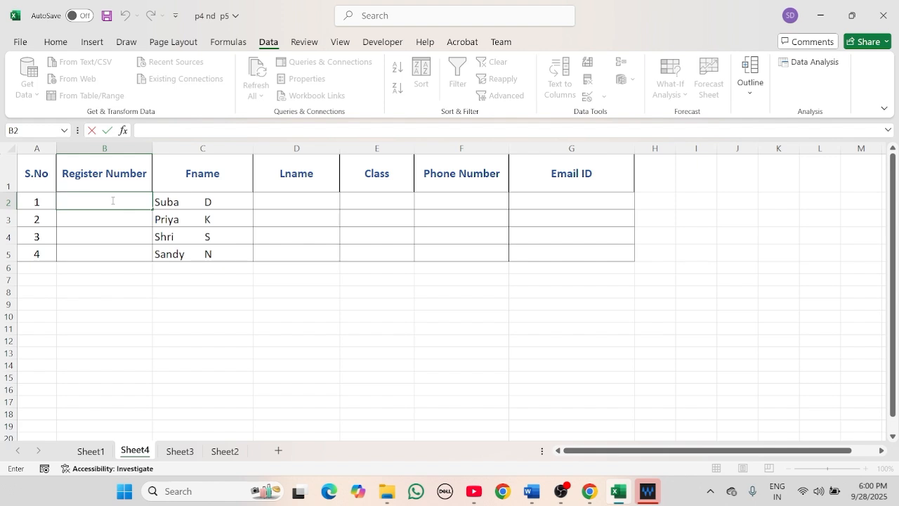
pyautogui.write('332564')
pyautogui.press('Return')
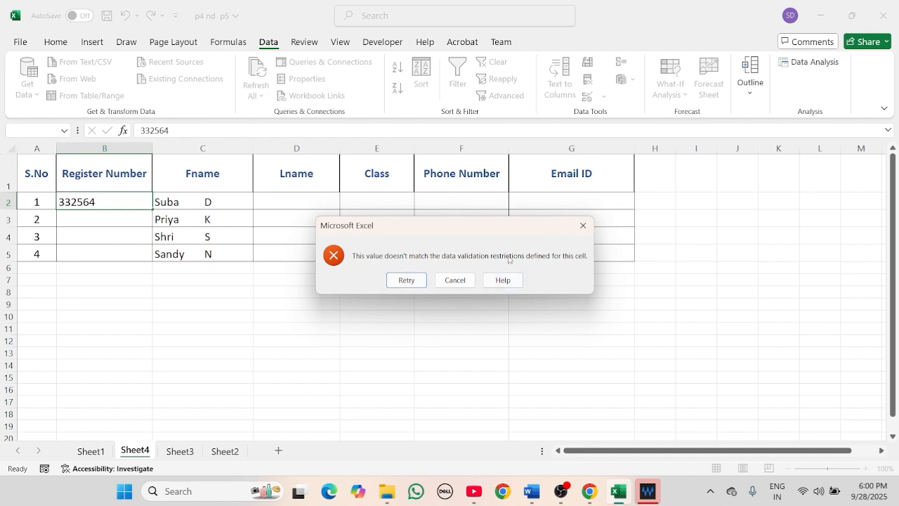
pyautogui.click(407, 280)
pyautogui.press('Return')
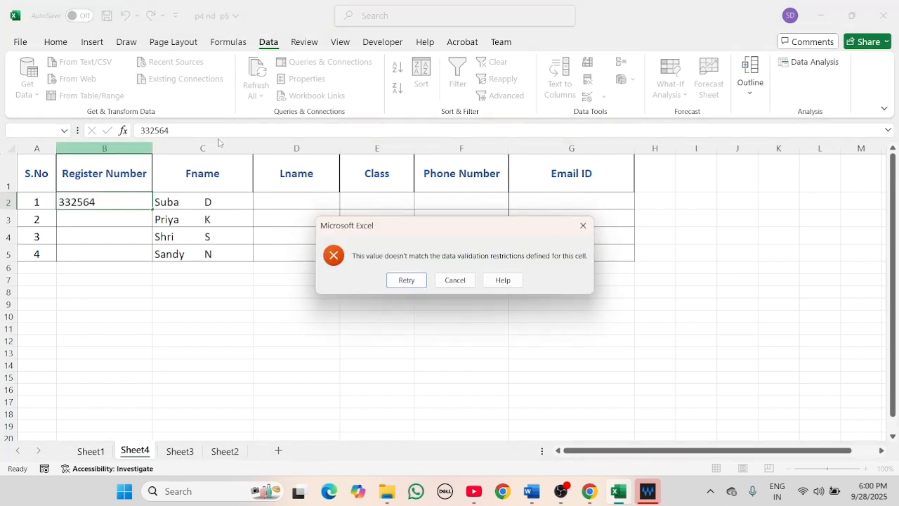
pyautogui.click(463, 280)
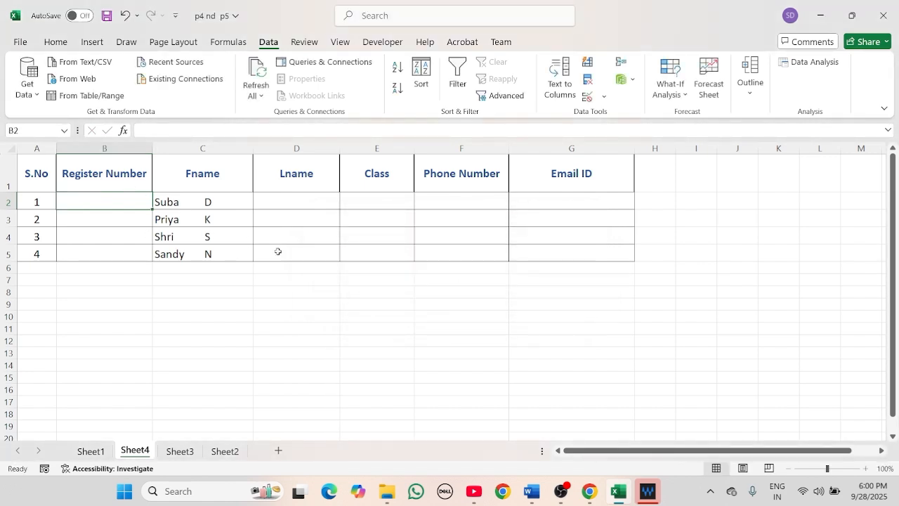
# - Add the error alert 'Register Number should be only 5 charater length' to column B's validation
pyautogui.click(108, 150)
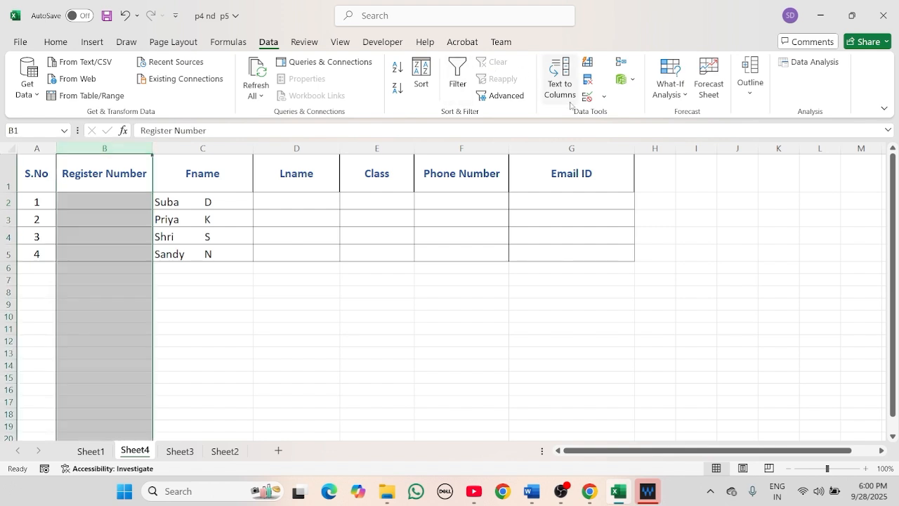
pyautogui.click(597, 96)
pyautogui.click(598, 115)
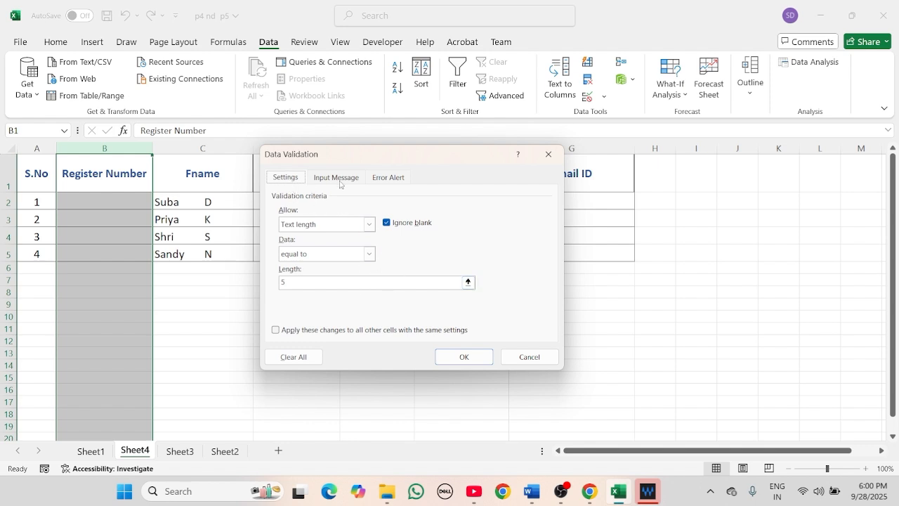
pyautogui.click(385, 178)
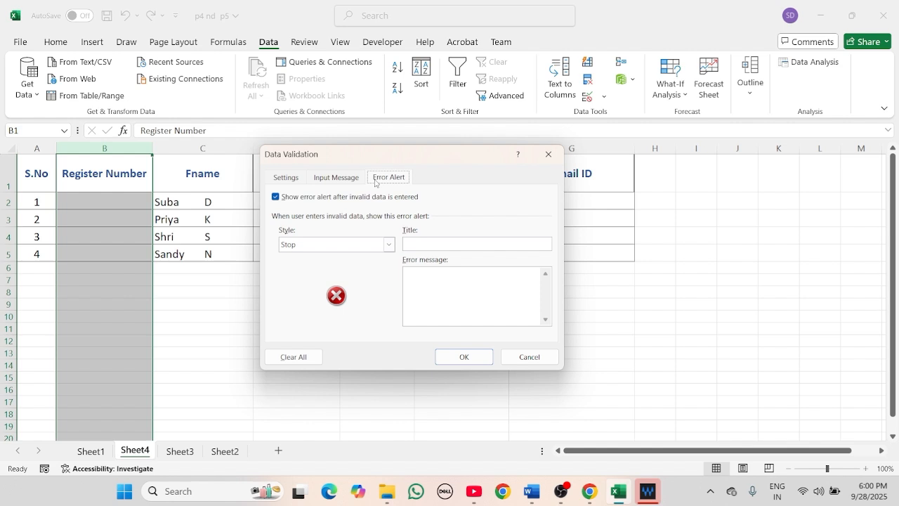
pyautogui.click(454, 289)
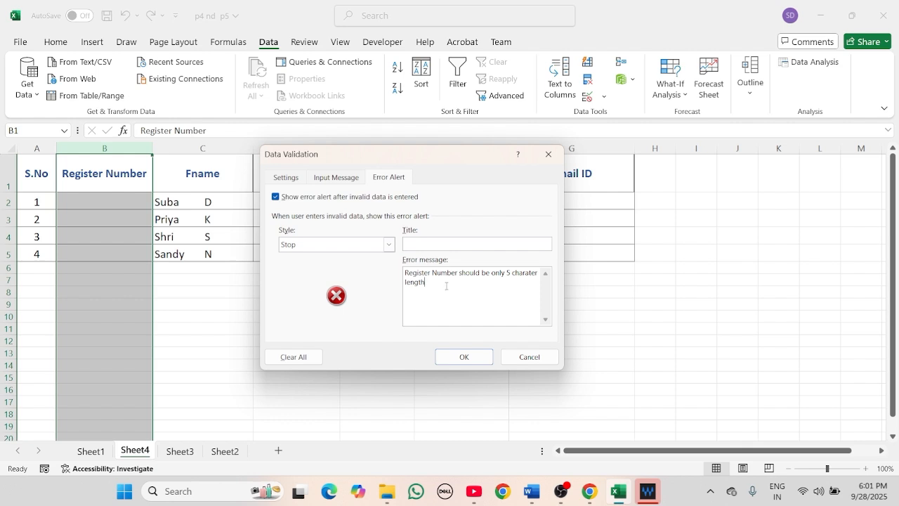
pyautogui.click(464, 357)
# - Try a six-digit register number in B2 and cancel the resulting length error
pyautogui.click(136, 207)
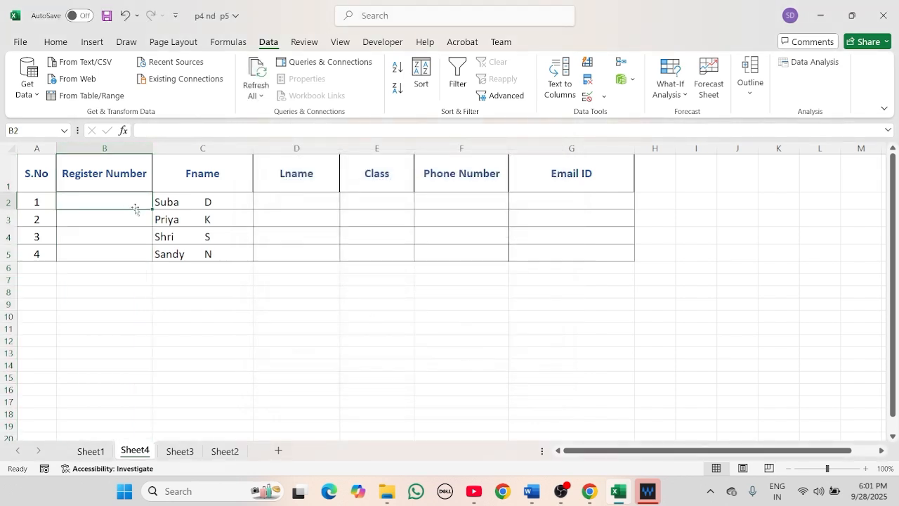
pyautogui.write('32')
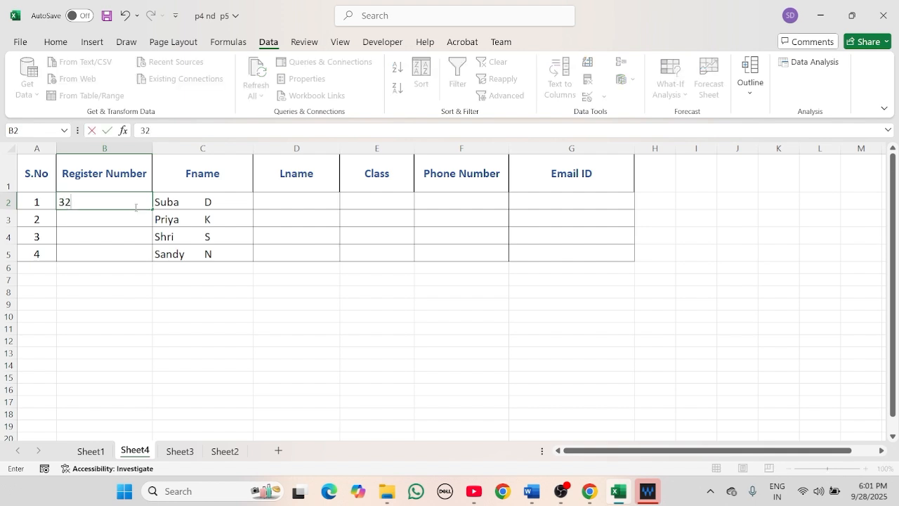
pyautogui.write('4561')
pyautogui.press('Return')
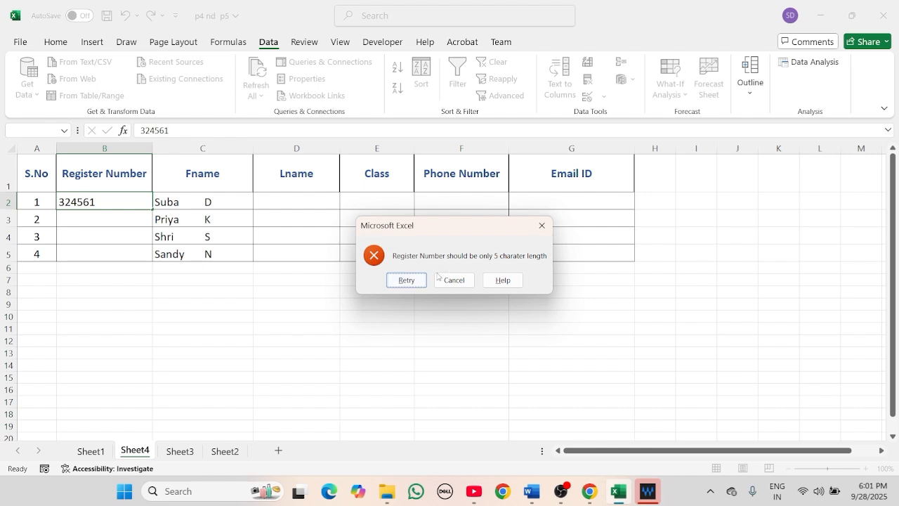
pyautogui.click(404, 281)
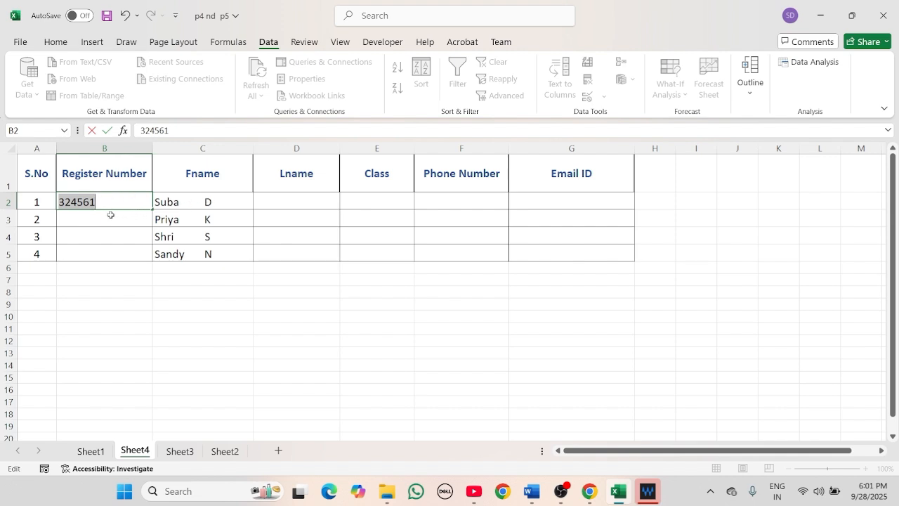
pyautogui.press('Return')
pyautogui.click(457, 279)
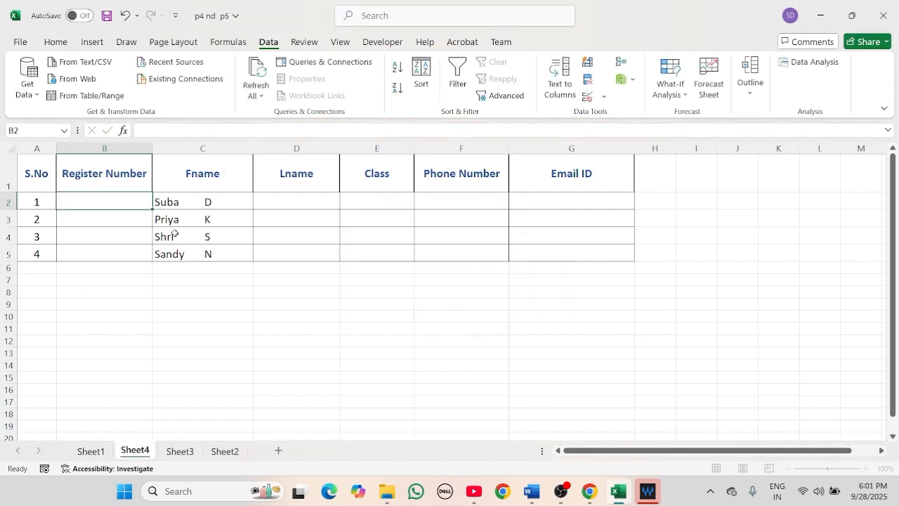
# - Enter a valid five-digit register number for the first student in B2
pyautogui.doubleClick(132, 201)
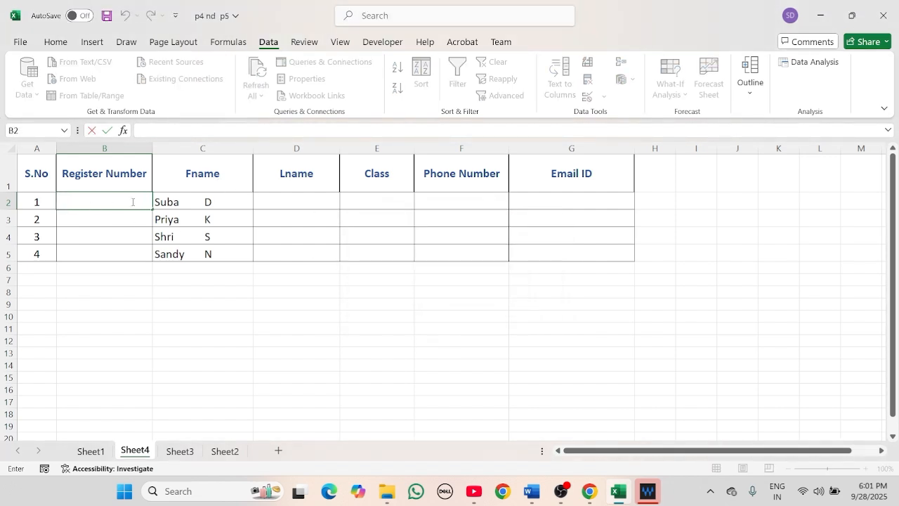
pyautogui.write('32156')
pyautogui.press('Return')
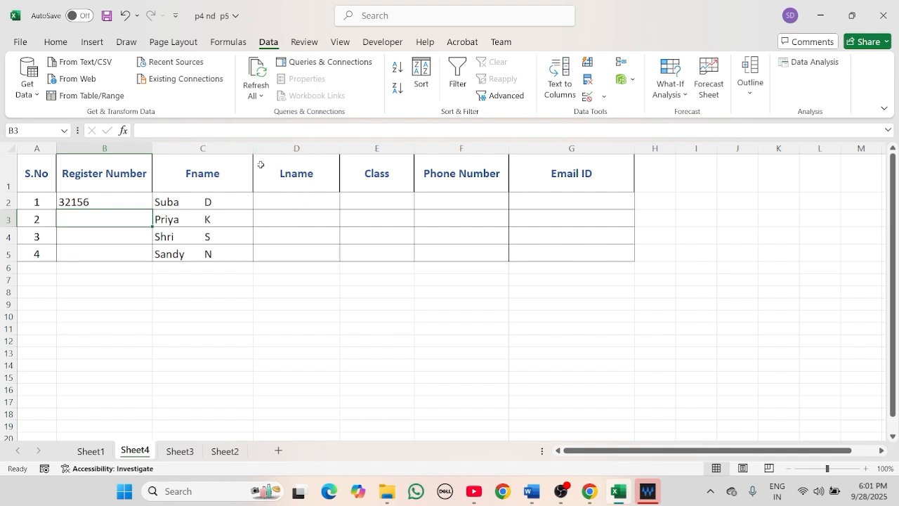
# - Split the Fname column at spaces with Text to Columns, replacing existing data in column D
pyautogui.click(202, 148)
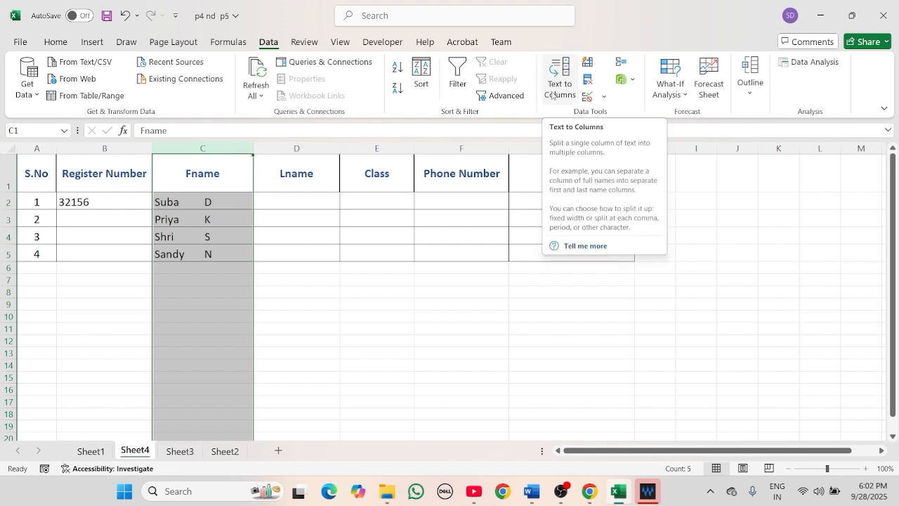
pyautogui.click(555, 83)
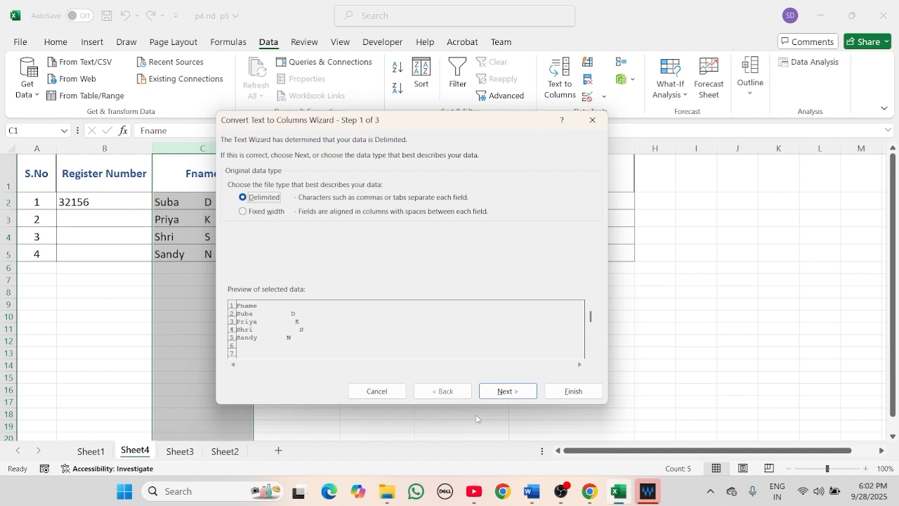
pyautogui.click(504, 392)
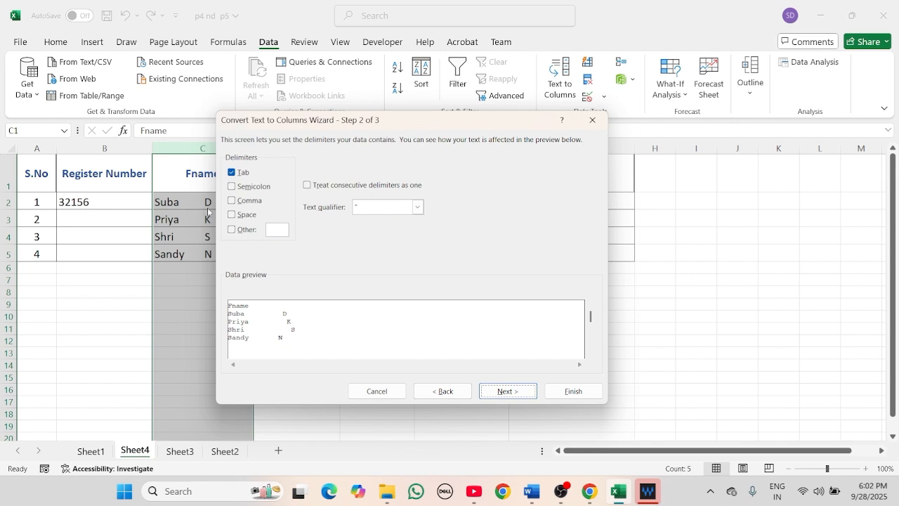
pyautogui.click(233, 214)
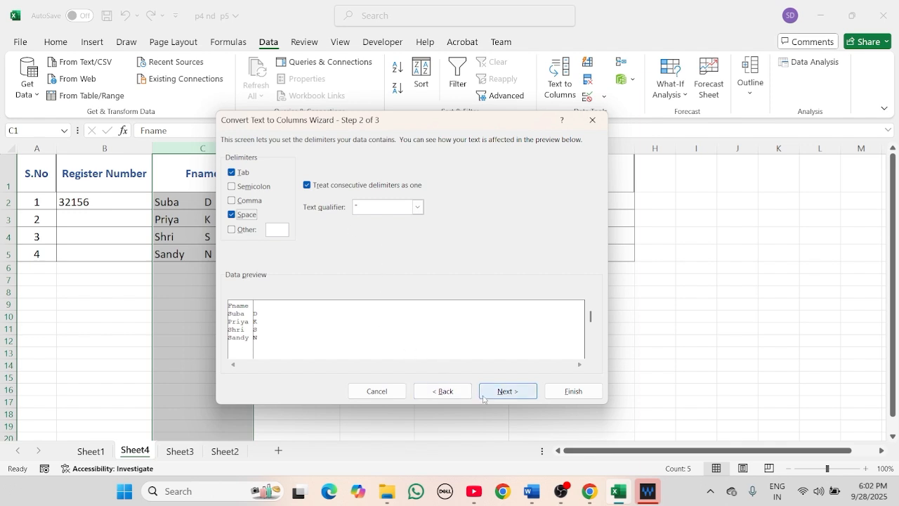
pyautogui.click(503, 392)
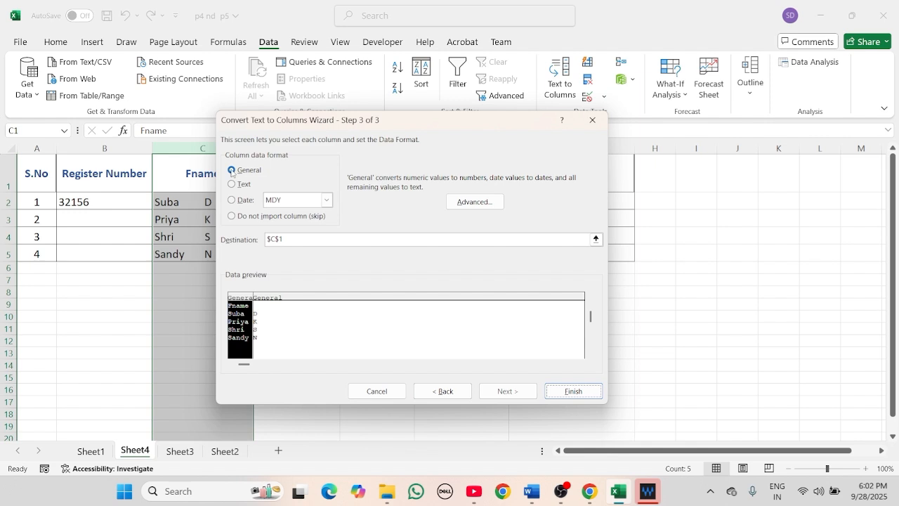
pyautogui.click(569, 392)
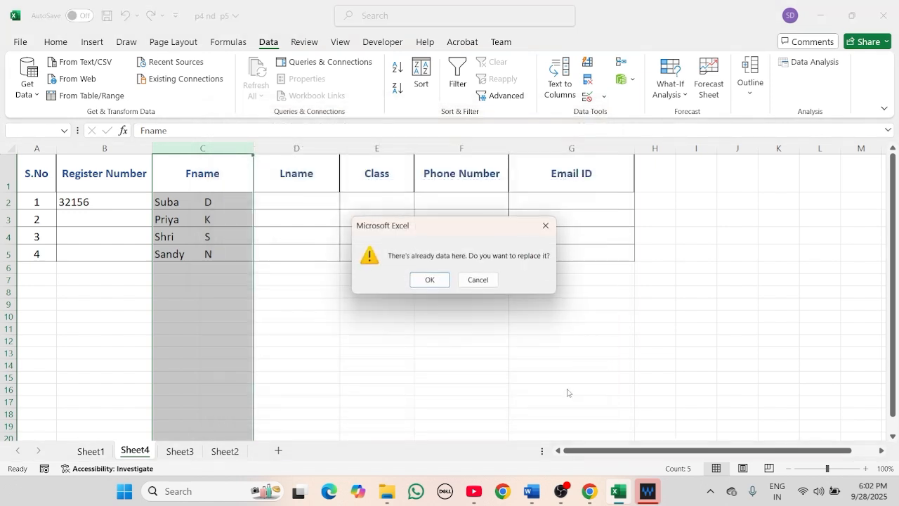
pyautogui.click(429, 279)
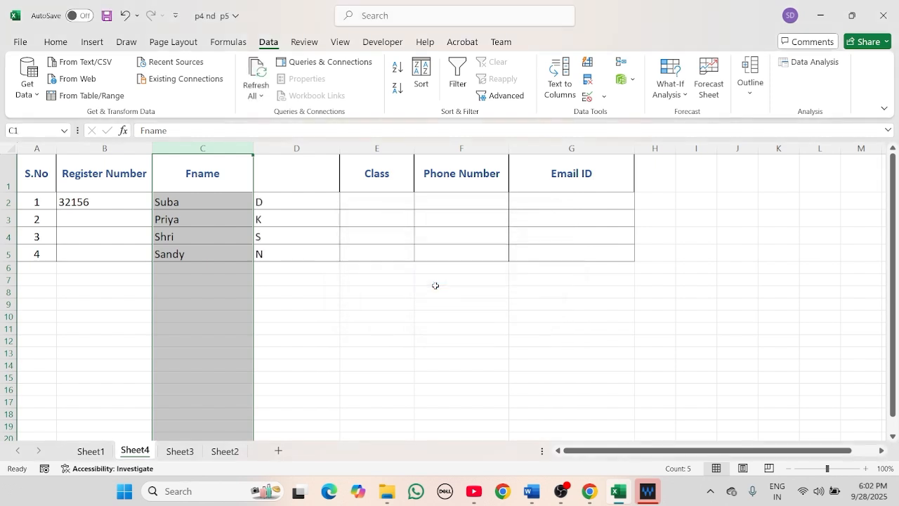
# - Type the header Lname in D1 and narrow column D to fit the initials
pyautogui.click(313, 202)
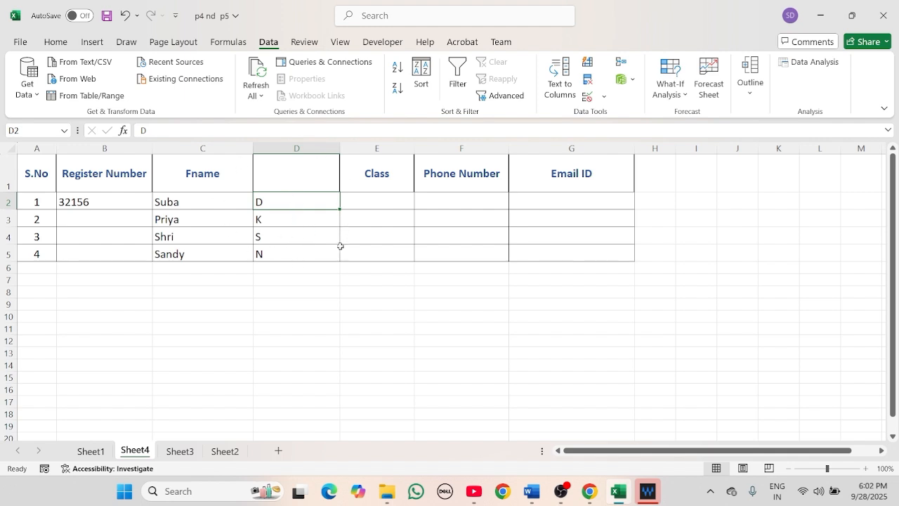
pyautogui.doubleClick(308, 173)
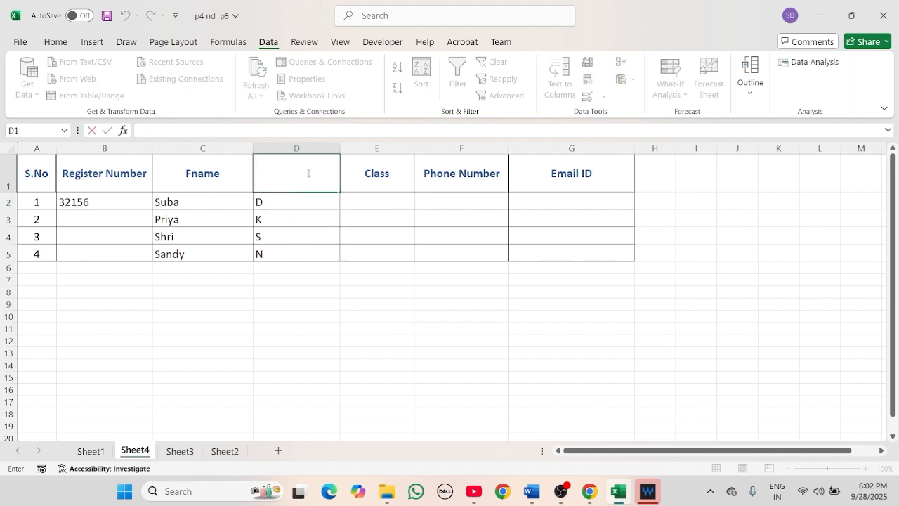
pyautogui.write('Lname')
pyautogui.click(335, 148)
pyautogui.moveTo(340, 148); pyautogui.dragTo(324, 148)
pyautogui.click(379, 191)
pyautogui.doubleClick(374, 200)
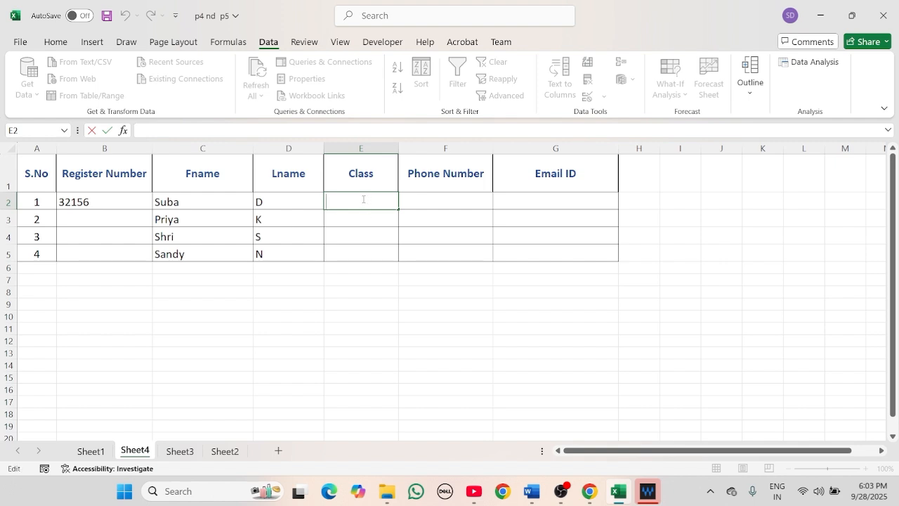
pyautogui.click(352, 148)
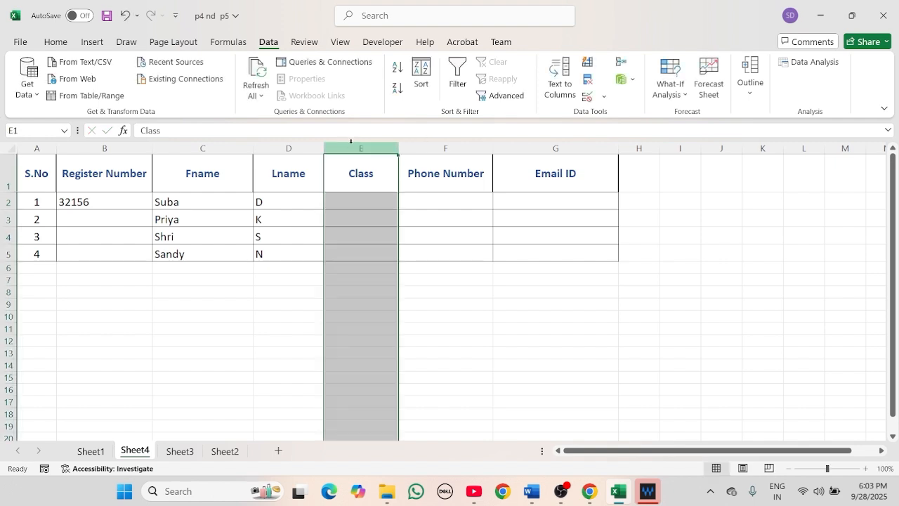
# - Give the Class column a List validation with source I CGS, II CGS, III CGS
pyautogui.click(601, 100)
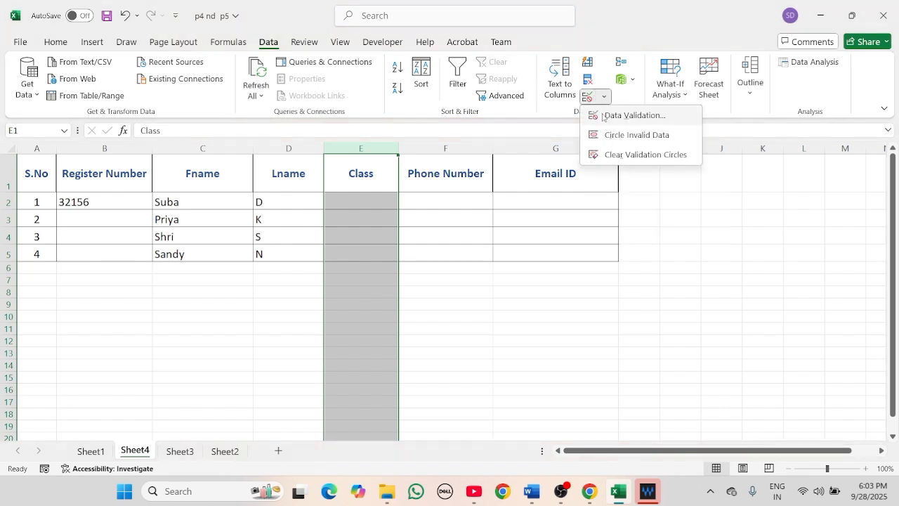
pyautogui.click(593, 115)
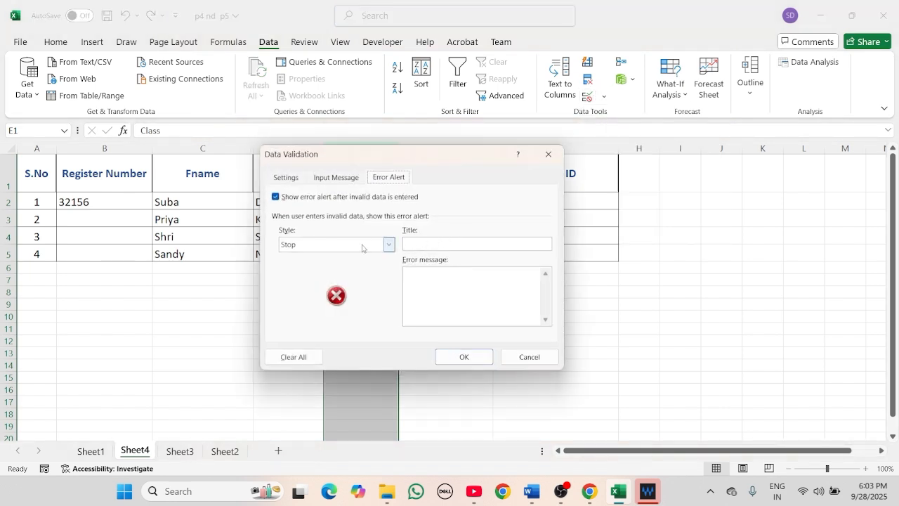
pyautogui.click(295, 181)
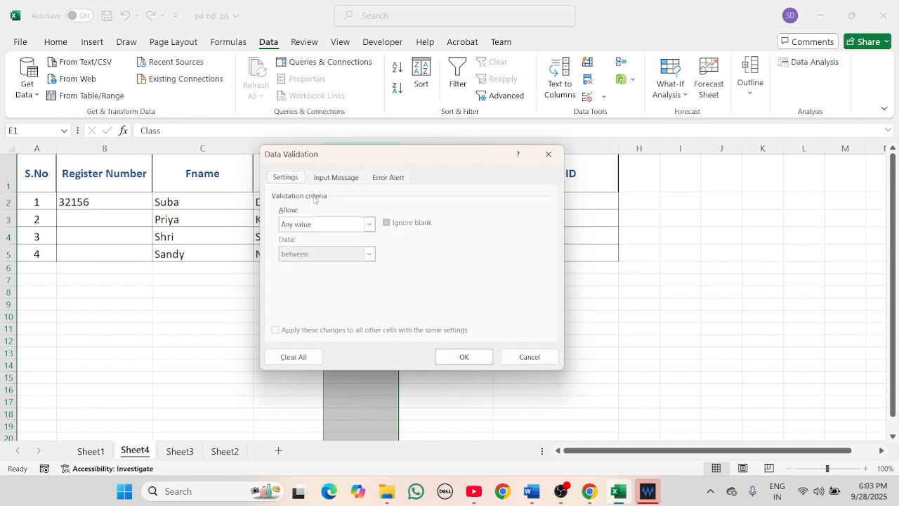
pyautogui.click(369, 225)
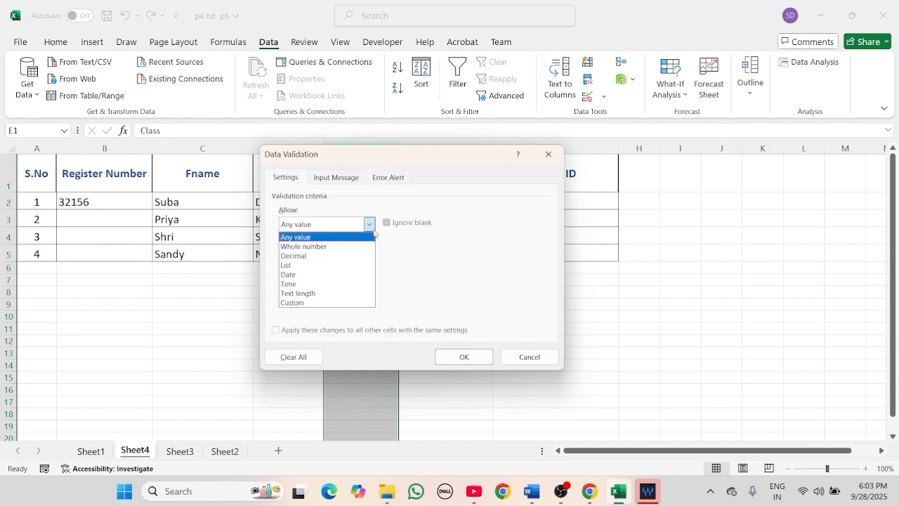
pyautogui.click(320, 264)
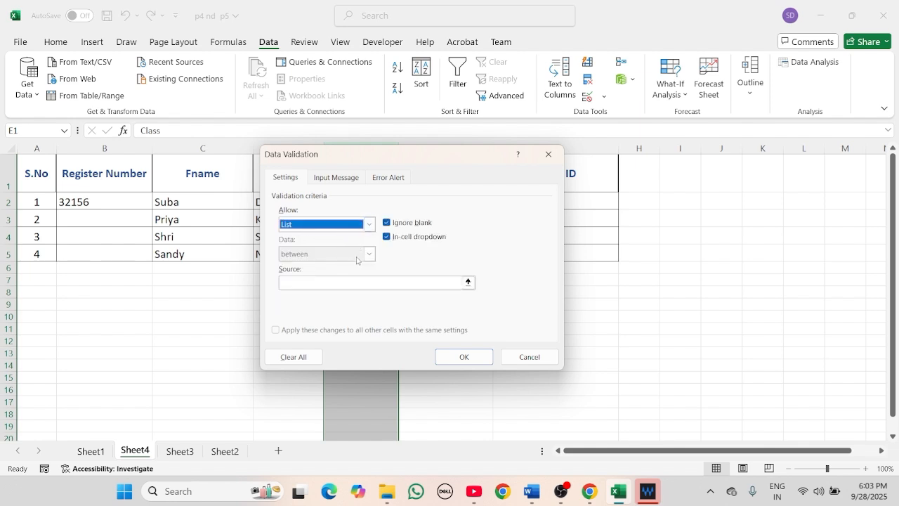
pyautogui.click(331, 284)
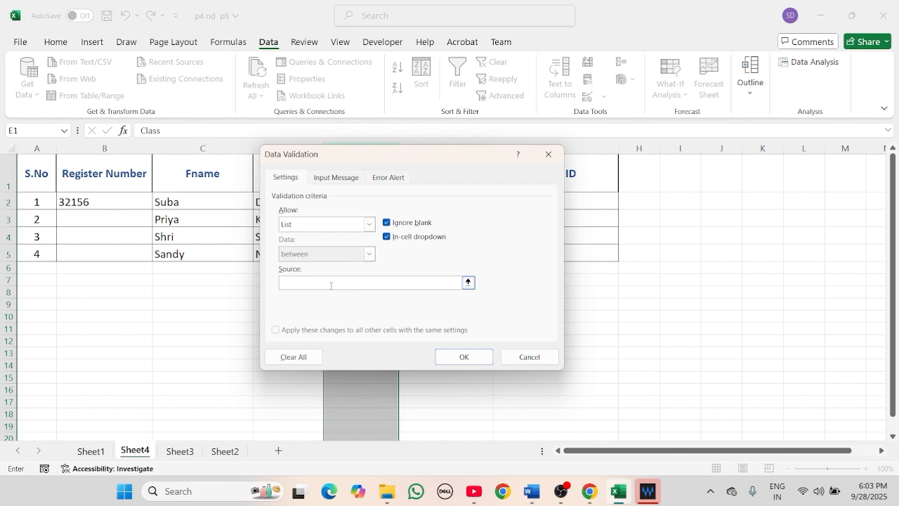
pyautogui.write('I CGS,II CGS,III CGS')
pyautogui.click(469, 358)
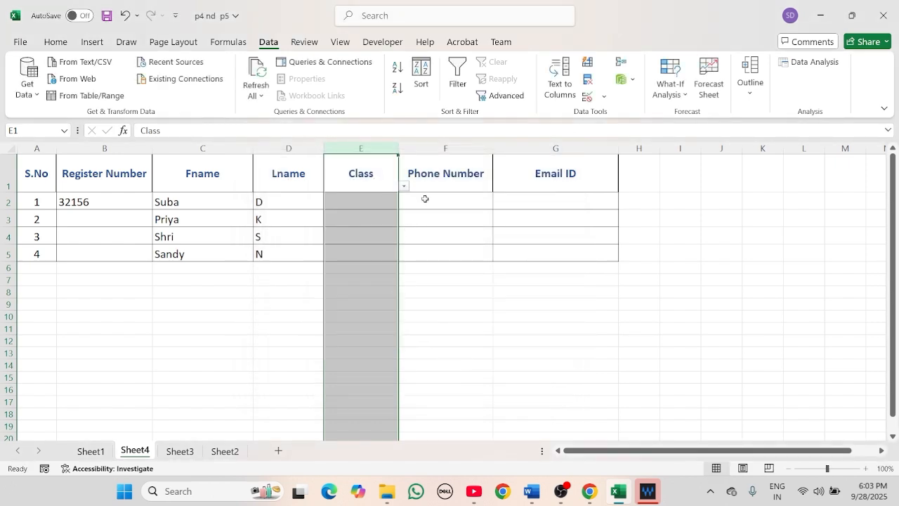
# - Pick II CGS and III CGS from the Class dropdowns for the first two students
pyautogui.click(490, 218)
pyautogui.click(383, 199)
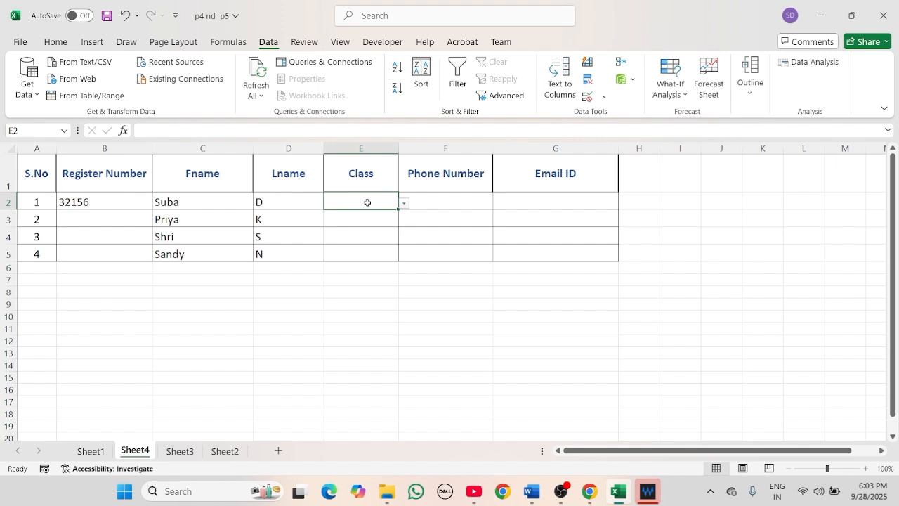
pyautogui.click(404, 203)
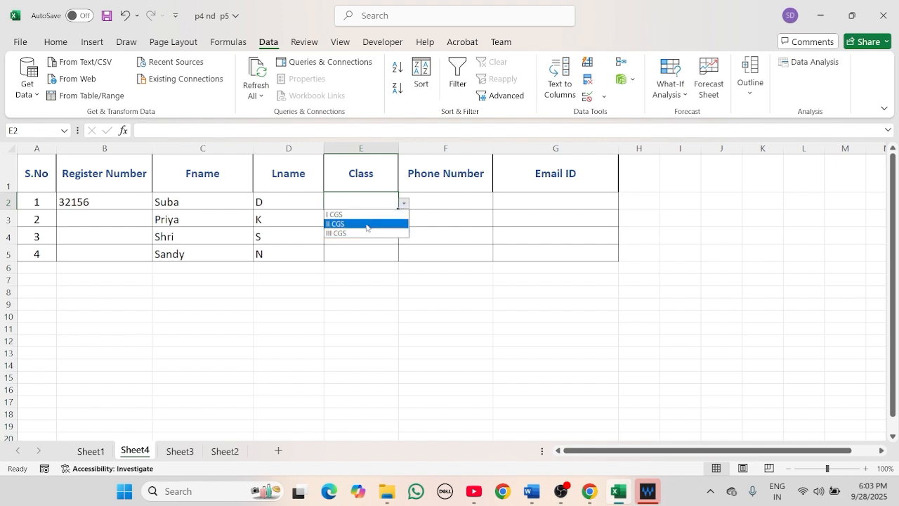
pyautogui.click(366, 224)
pyautogui.click(373, 221)
pyautogui.click(403, 220)
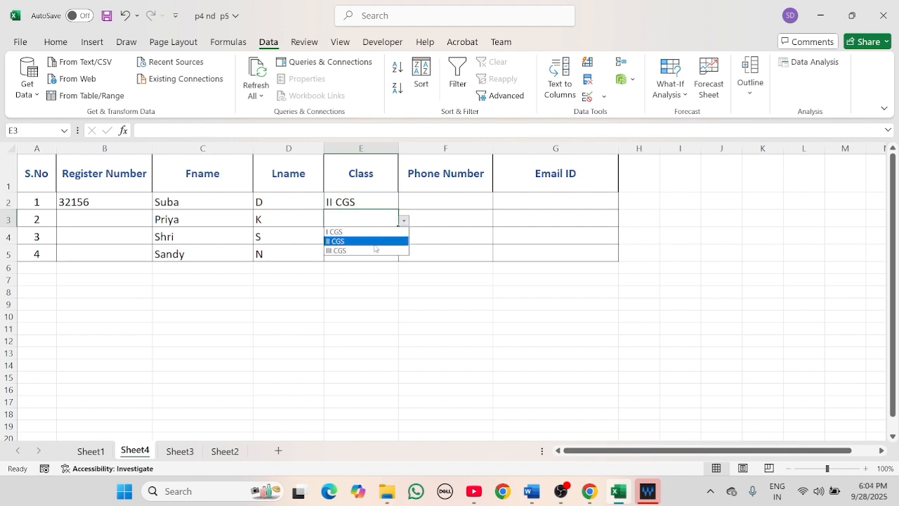
pyautogui.click(374, 250)
# - Pick I CGS and II CGS from the Class dropdowns for the third and fourth students
pyautogui.click(385, 239)
pyautogui.click(404, 238)
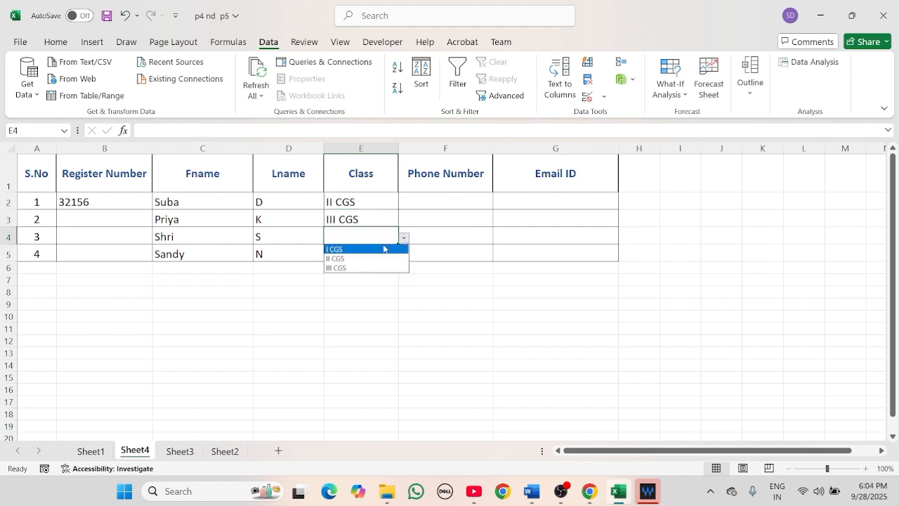
pyautogui.click(383, 248)
pyautogui.click(385, 261)
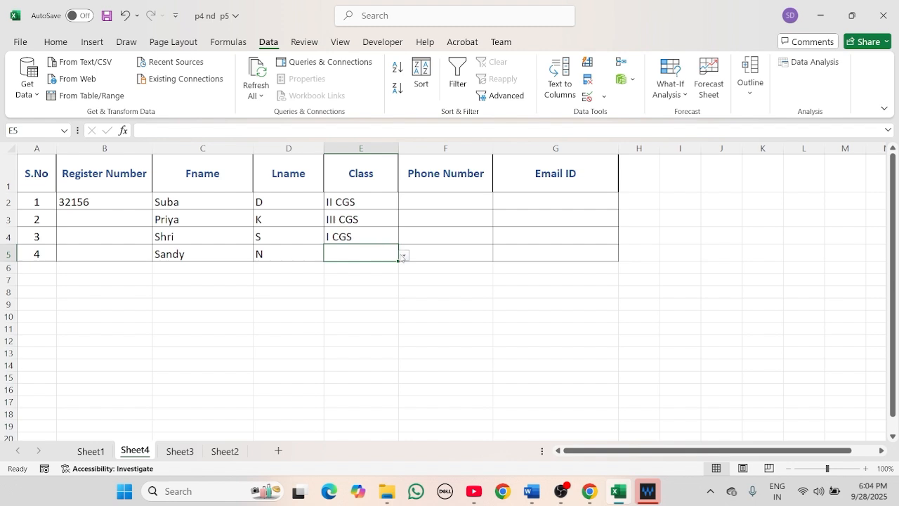
pyautogui.click(404, 256)
pyautogui.click(347, 275)
pyautogui.click(432, 202)
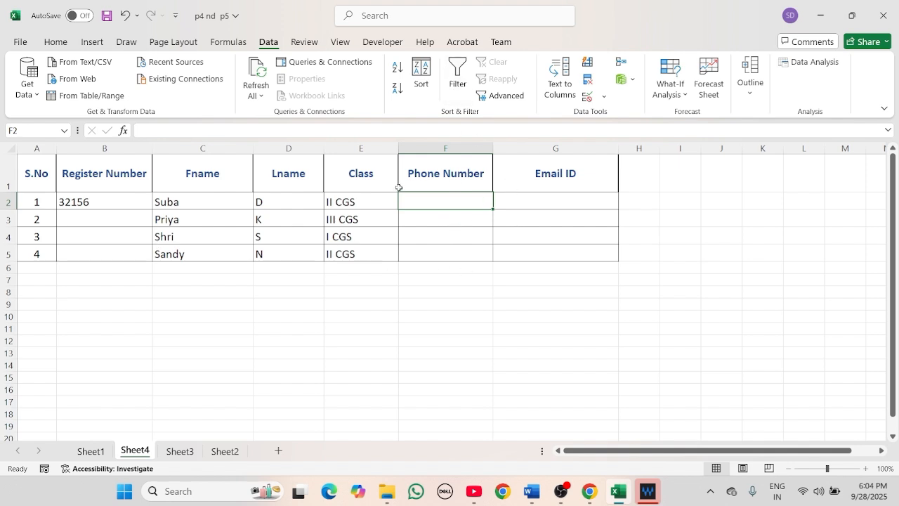
# - Apply a Text length equal to 10 validation rule to the Phone Number column F
pyautogui.click(441, 149)
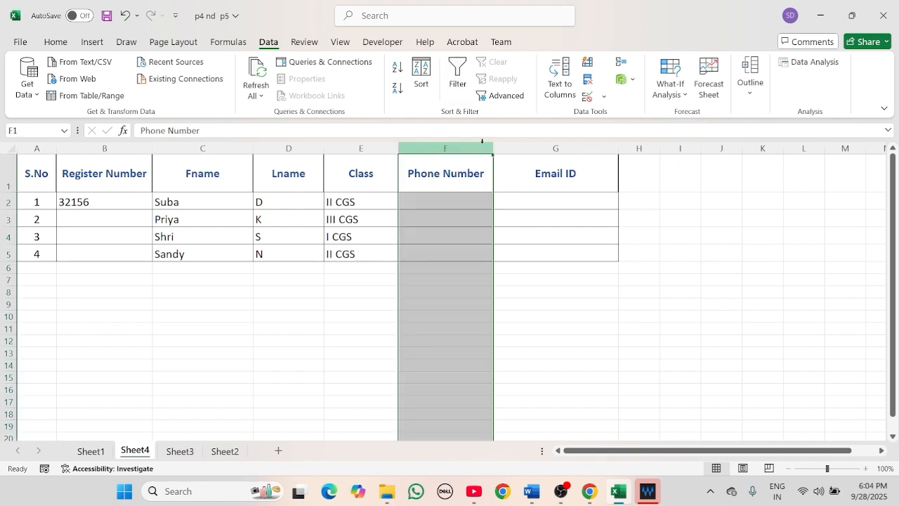
pyautogui.click(599, 98)
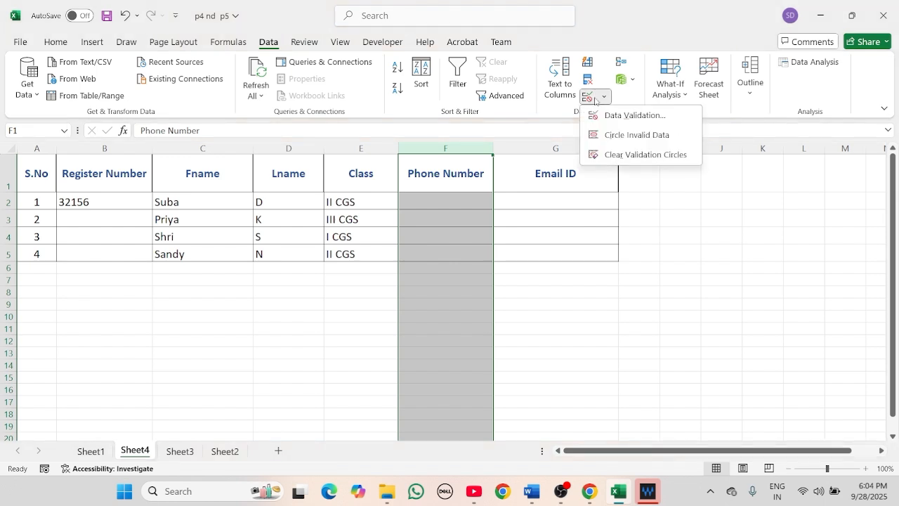
pyautogui.click(605, 118)
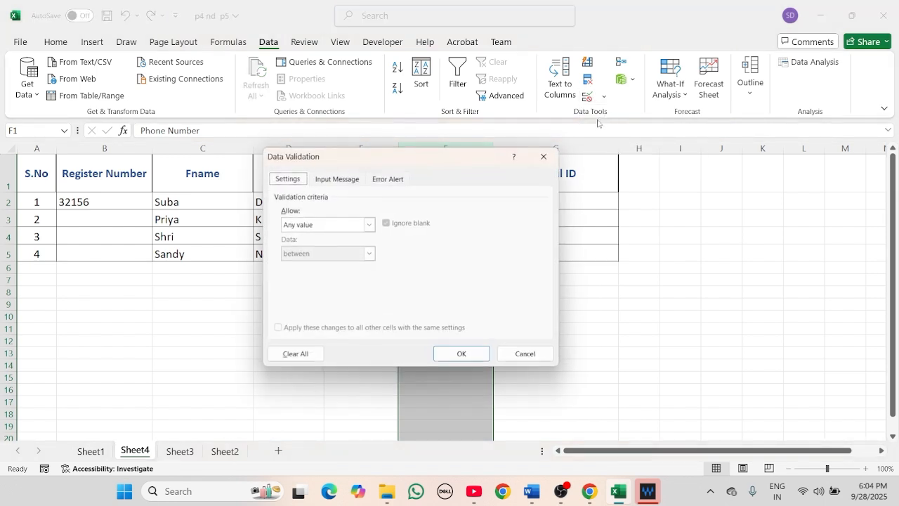
pyautogui.click(367, 225)
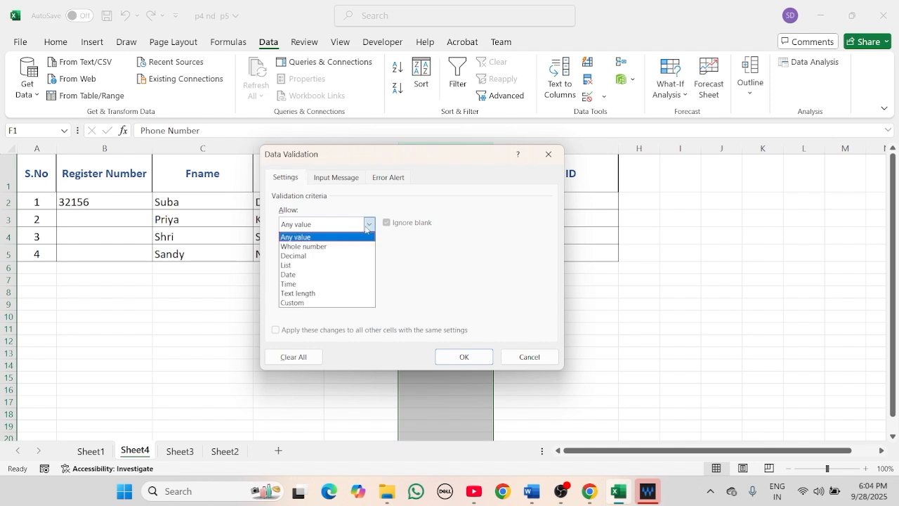
pyautogui.click(320, 294)
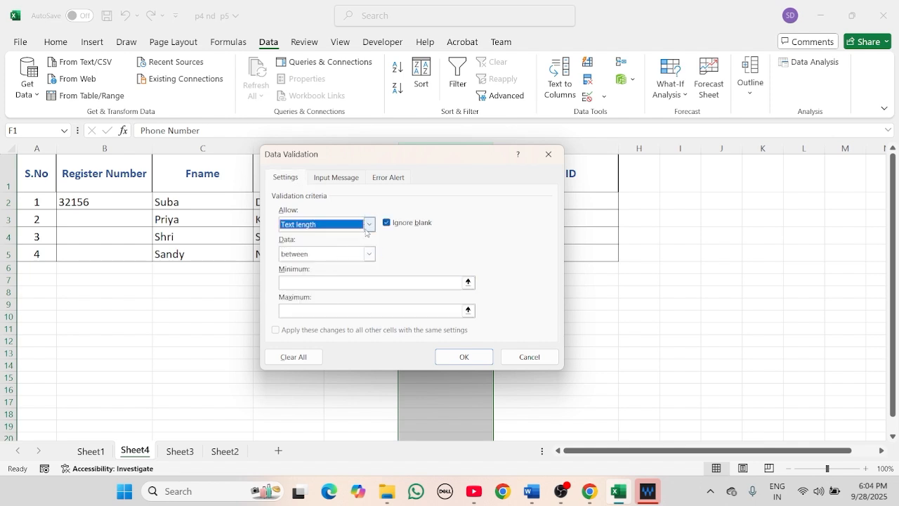
pyautogui.click(369, 253)
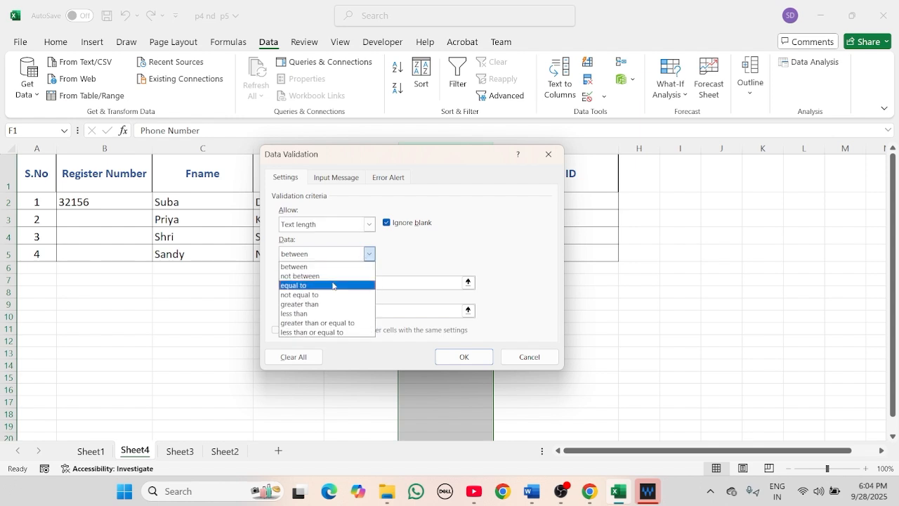
pyautogui.click(332, 285)
pyautogui.click(331, 283)
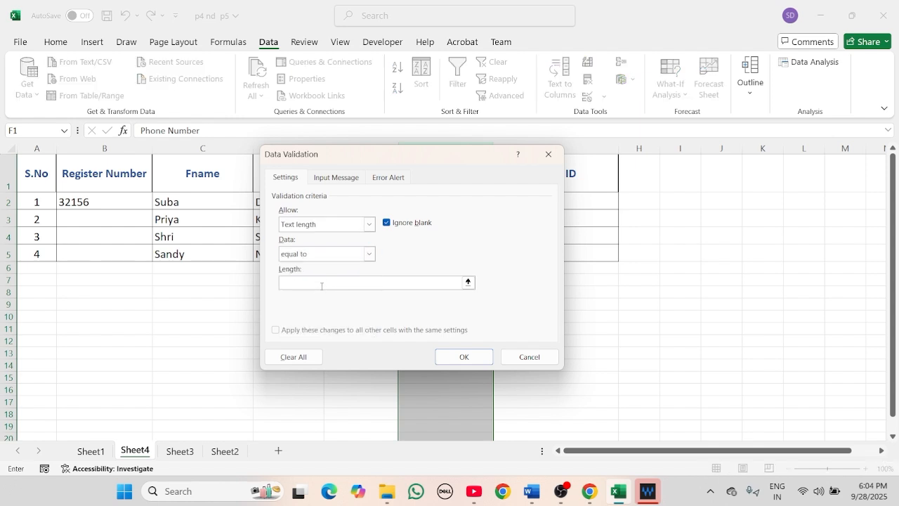
pyautogui.click(463, 357)
pyautogui.click(432, 206)
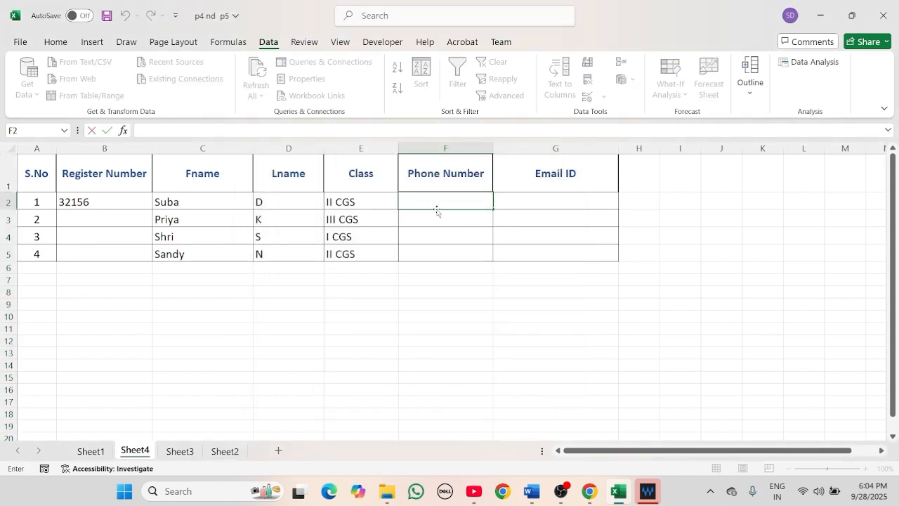
# - Try an 11-digit phone number in F2 and cancel the resulting length error
pyautogui.press('Return')
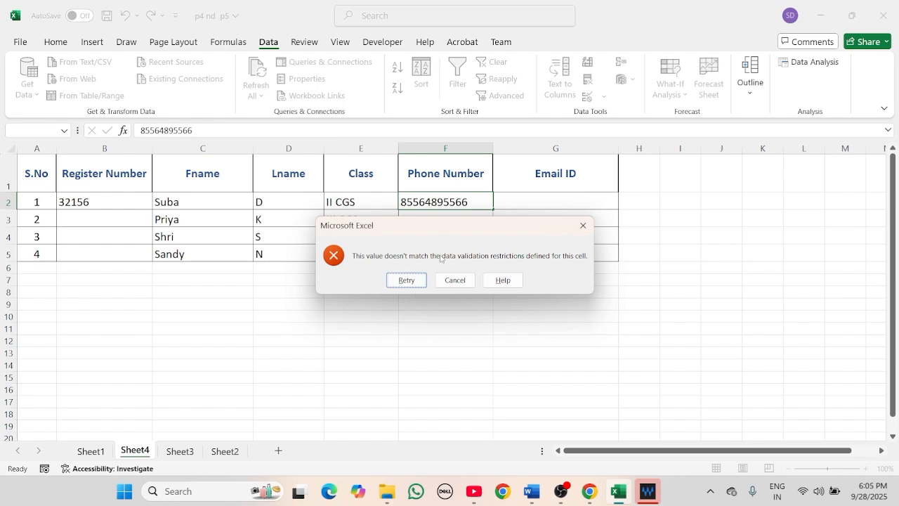
pyautogui.click(455, 279)
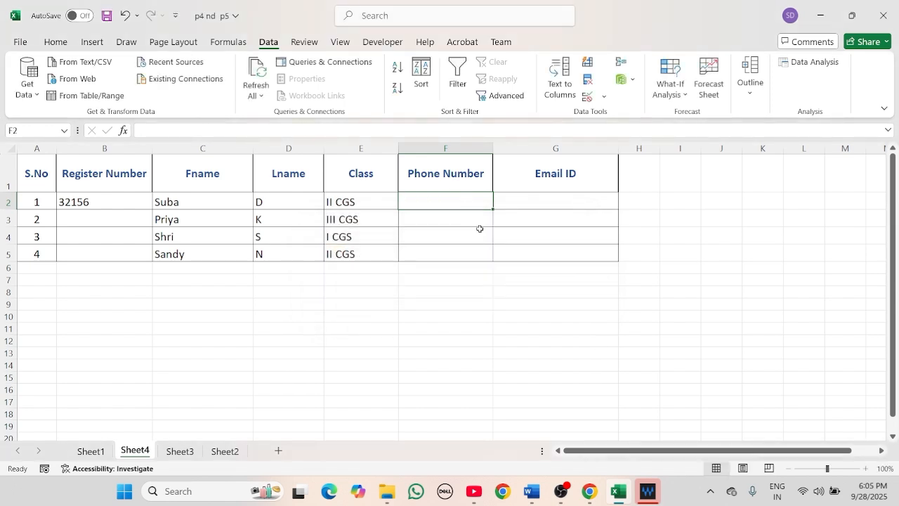
# - Enter a valid 10-digit phone number for the first student in F2
pyautogui.doubleClick(460, 204)
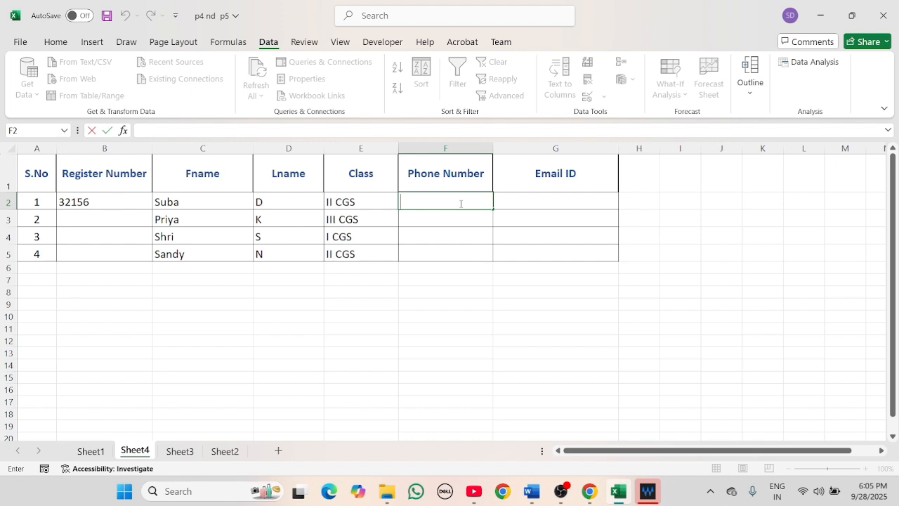
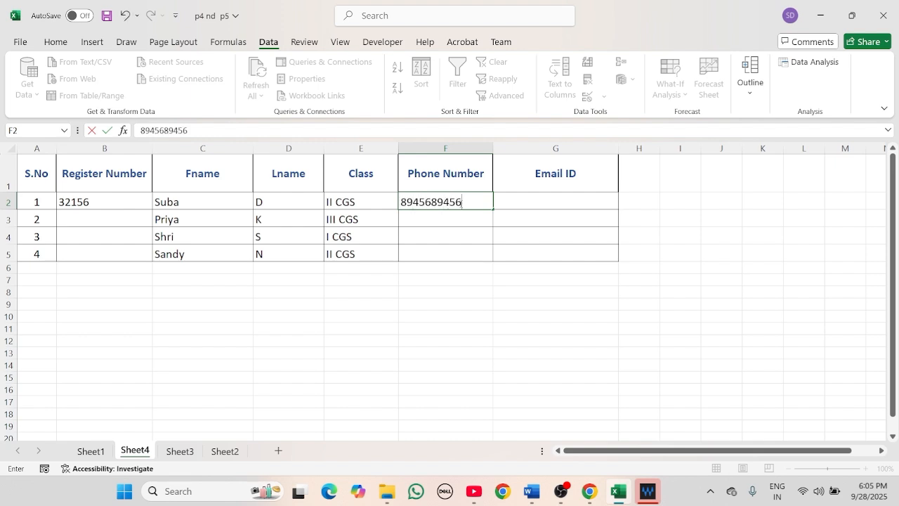
pyautogui.press('Return')
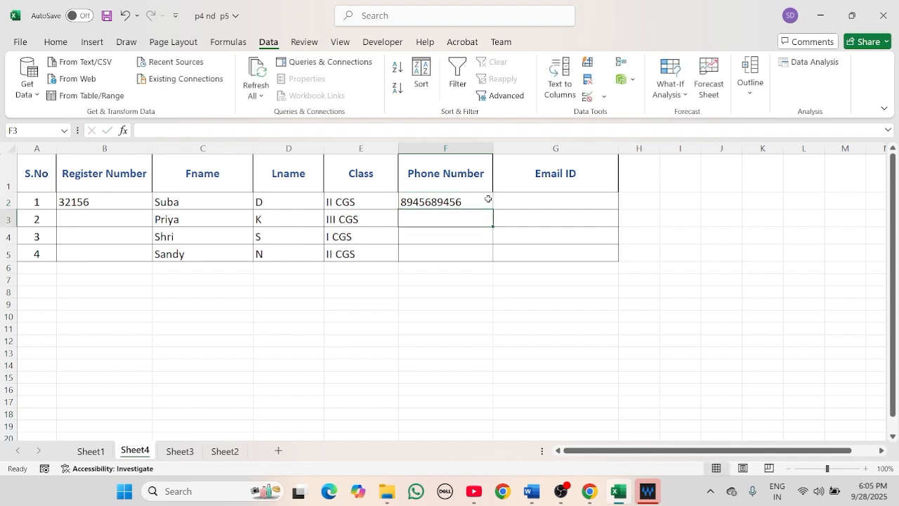
pyautogui.click(487, 200)
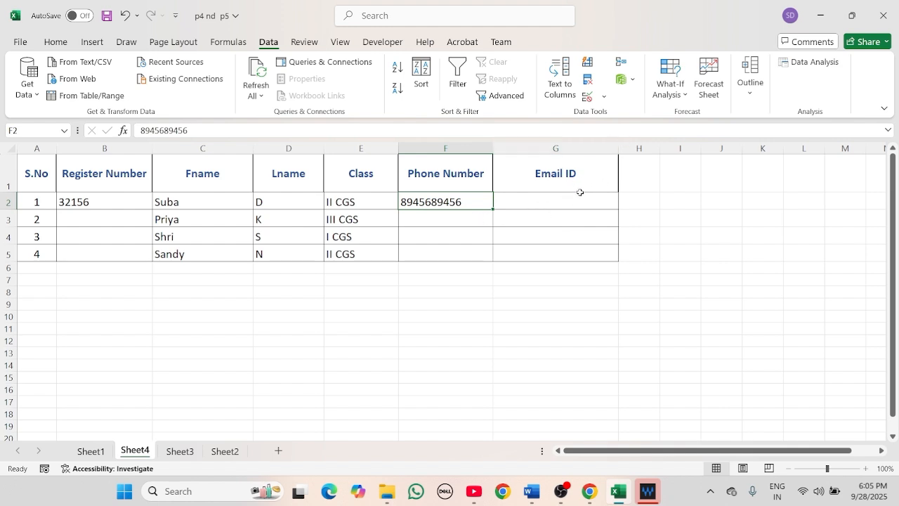
pyautogui.click(555, 197)
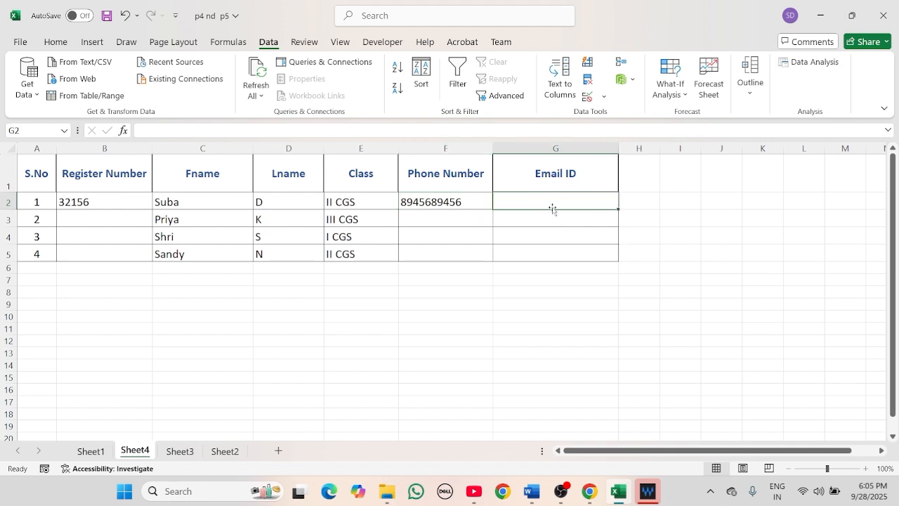
# - Enter a test email address in G9 and select it
pyautogui.doubleClick(560, 201)
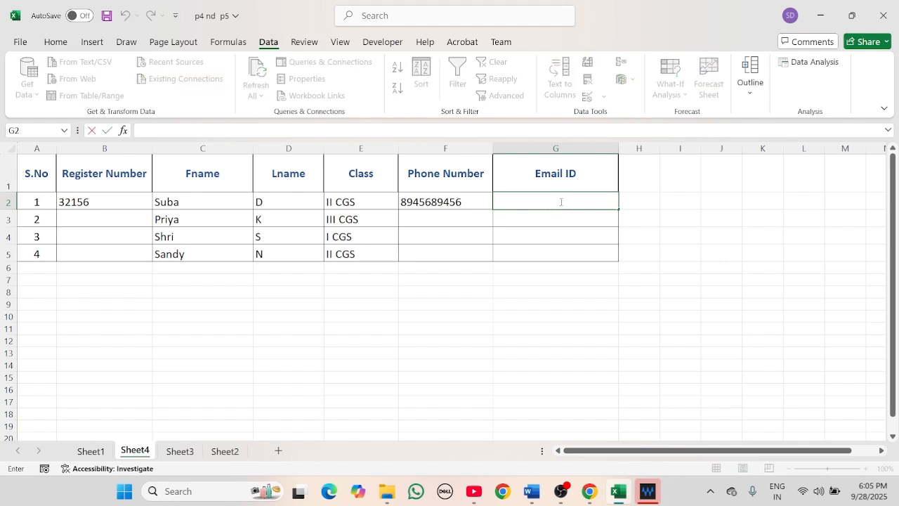
pyautogui.doubleClick(543, 304)
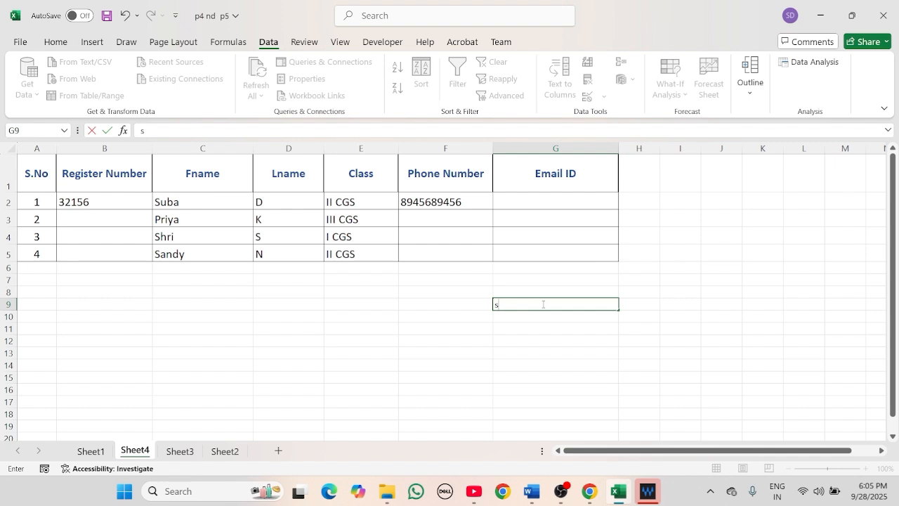
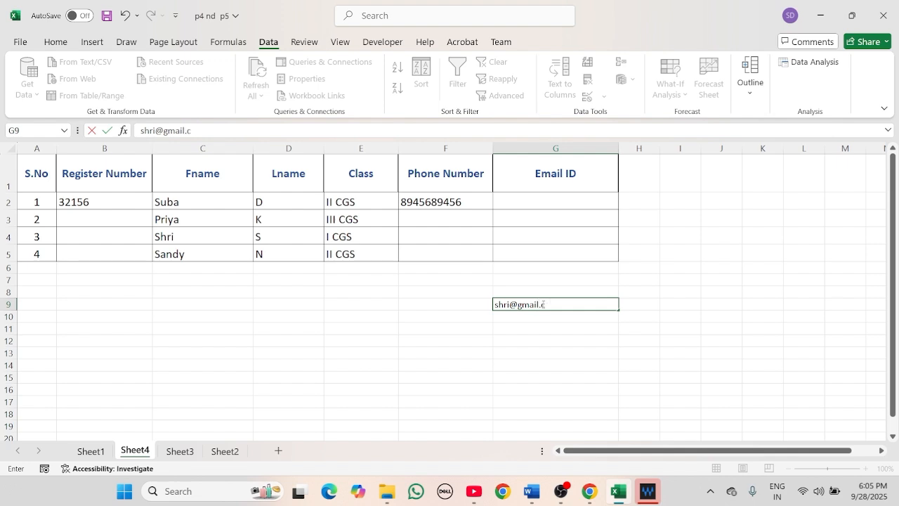
pyautogui.moveTo(569, 304); pyautogui.dragTo(494, 304)
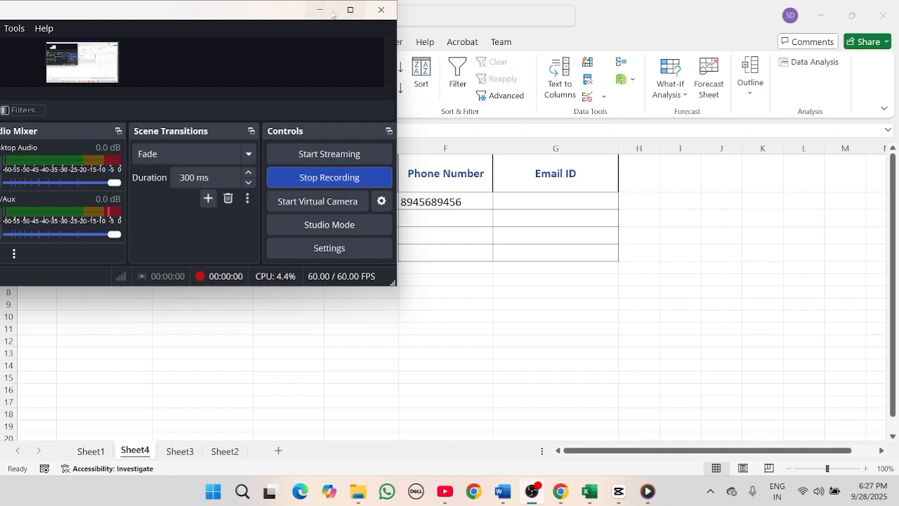
# - Select Email ID cell G2 and open Data Validation for it
pyautogui.click(320, 10)
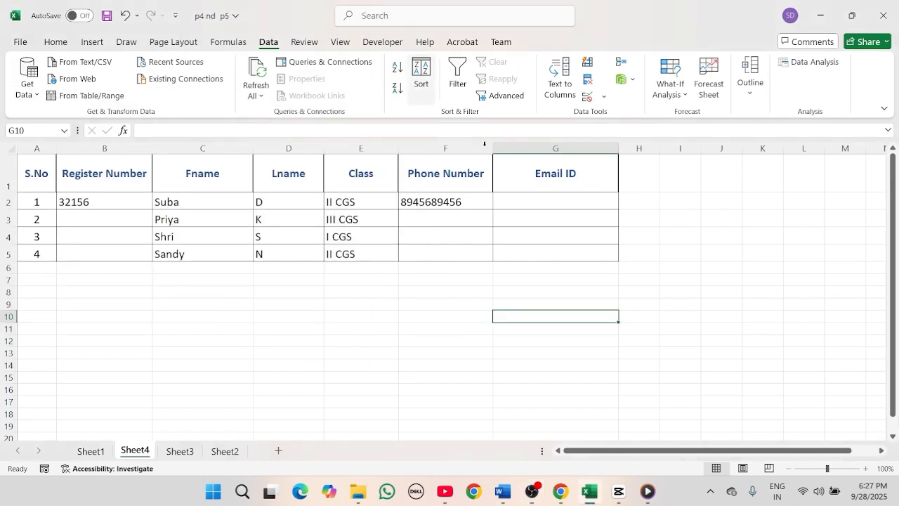
pyautogui.click(536, 205)
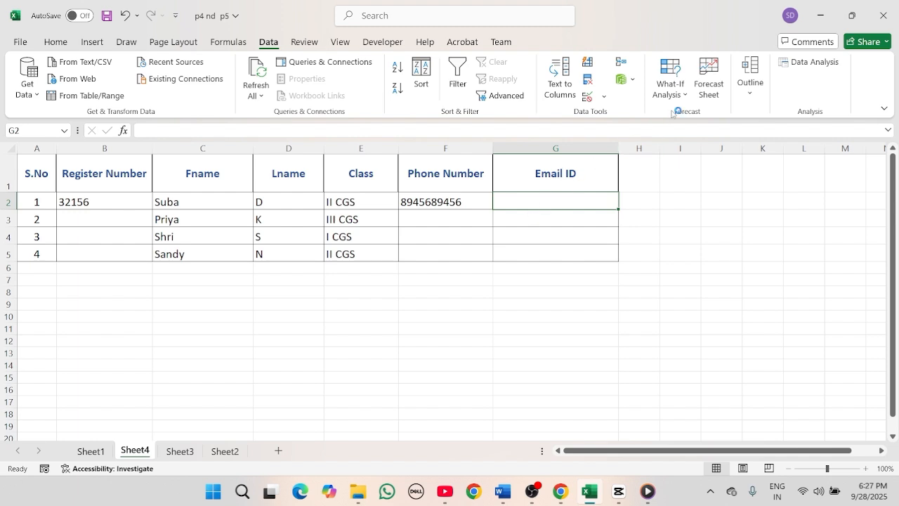
pyautogui.click(594, 104)
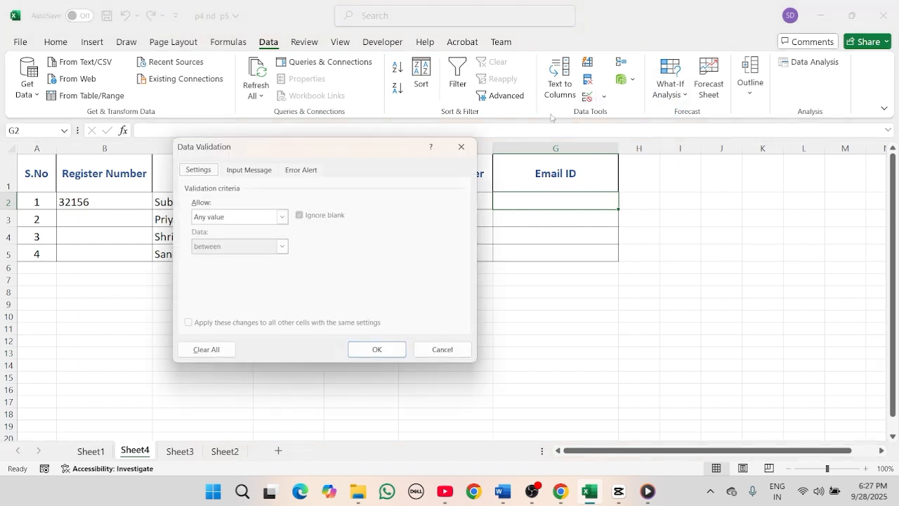
# - Set G2's validation to Custom with the formula =isnumber(find("@",G2))
pyautogui.click(284, 219)
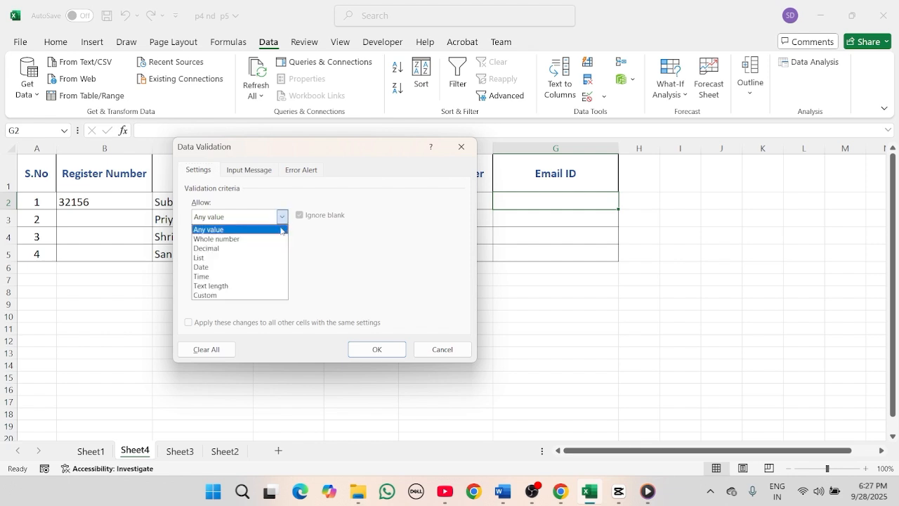
pyautogui.click(236, 295)
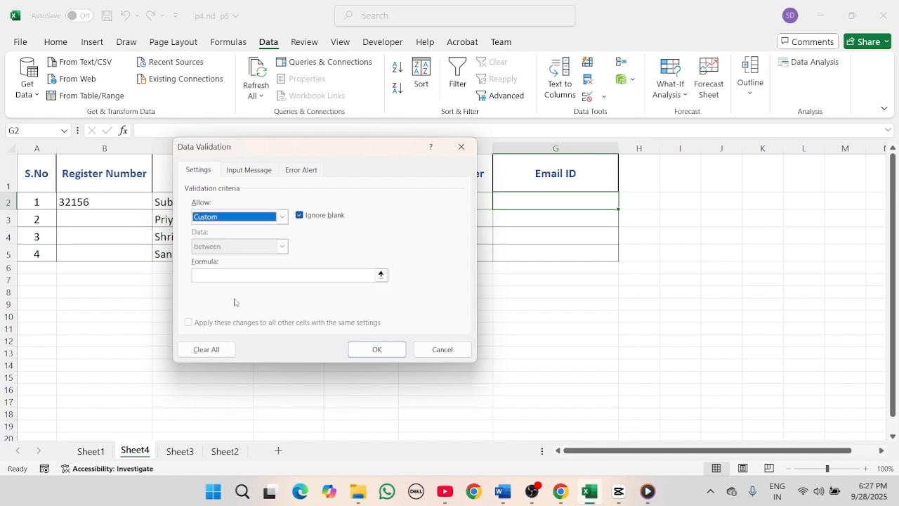
pyautogui.click(260, 275)
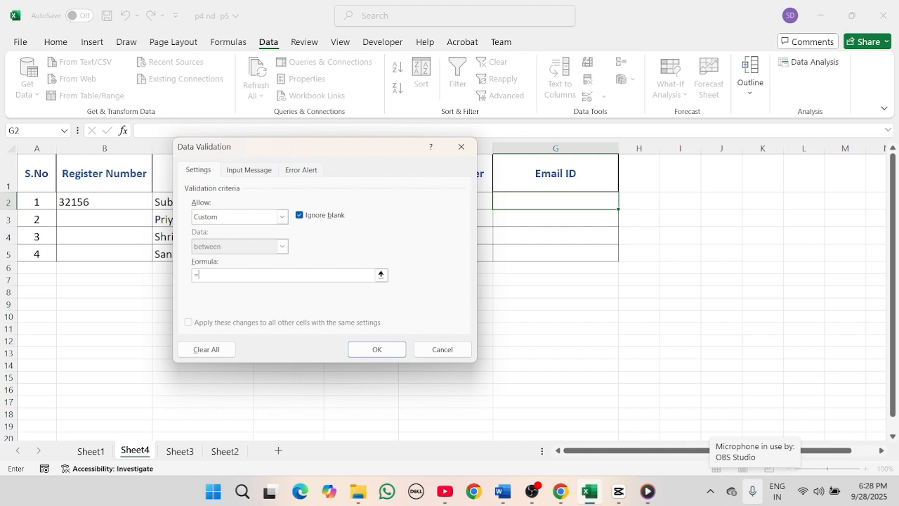
pyautogui.write('=isnumber(find("@",')
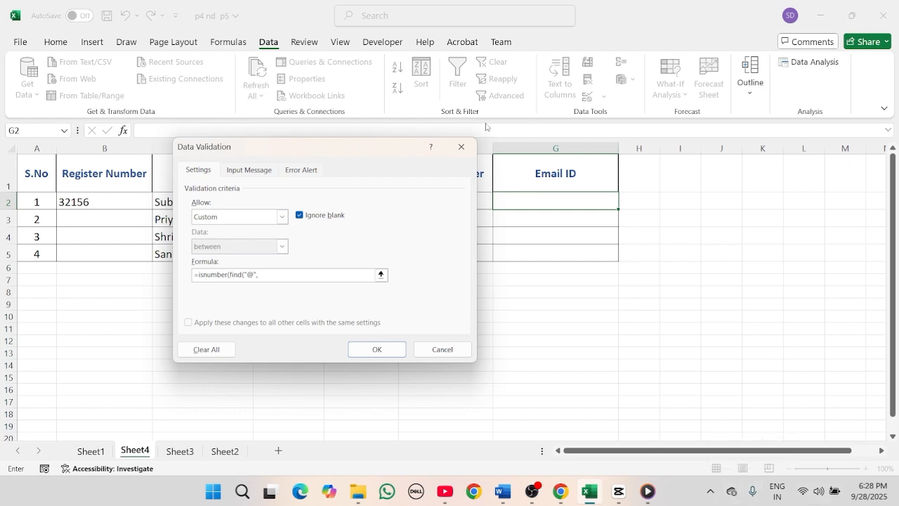
pyautogui.click(562, 200)
pyautogui.write(')')
# - Add the input message 'Enter a valid email ID' with an example Gmail address, and apply the rule
pyautogui.click(245, 171)
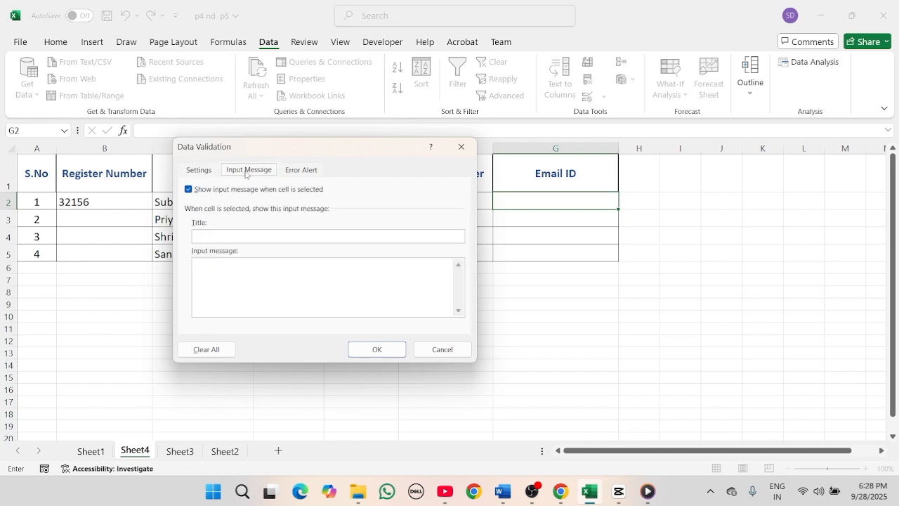
pyautogui.click(228, 267)
pyautogui.write('Enter a ')
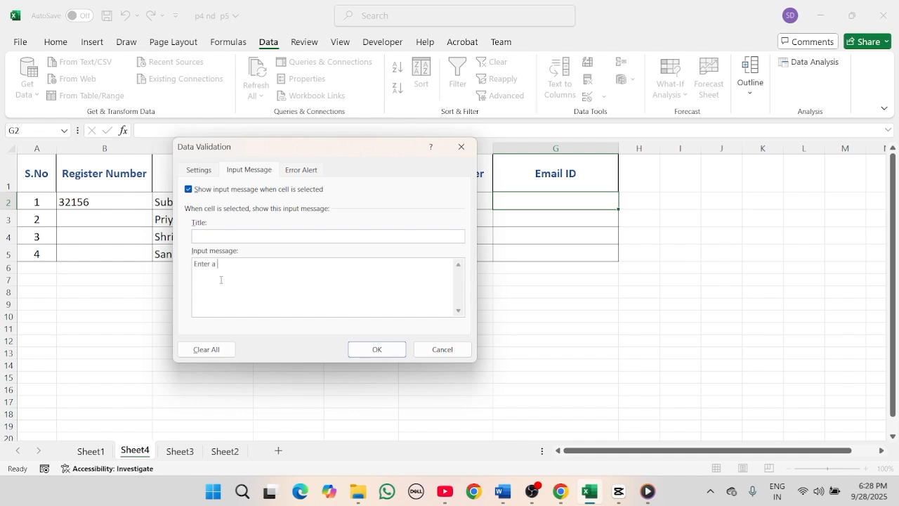
pyautogui.write('valid ')
pyautogui.write('ema')
pyautogui.write('il ID')
pyautogui.write('Eg')
pyautogui.write(': studen')
pyautogui.write('t@gmail')
pyautogui.write('.cp')
pyautogui.write('om')
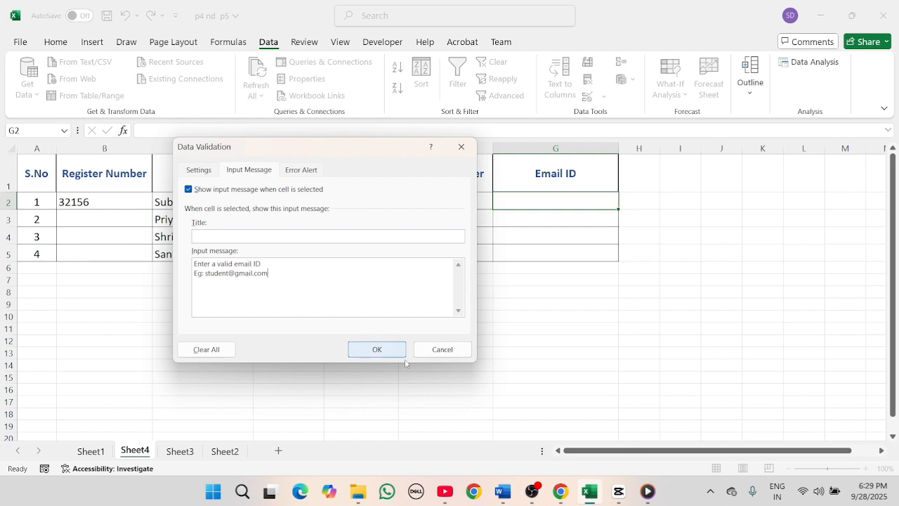
pyautogui.click(201, 169)
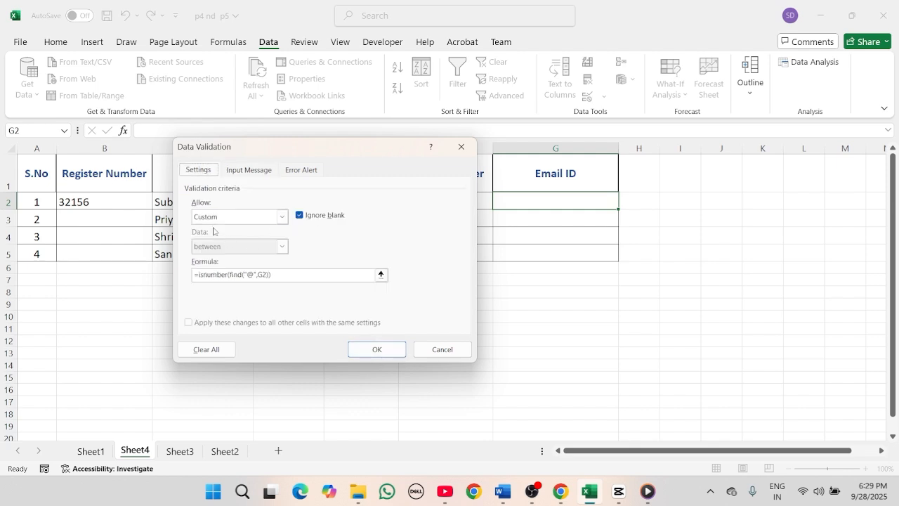
pyautogui.click(237, 172)
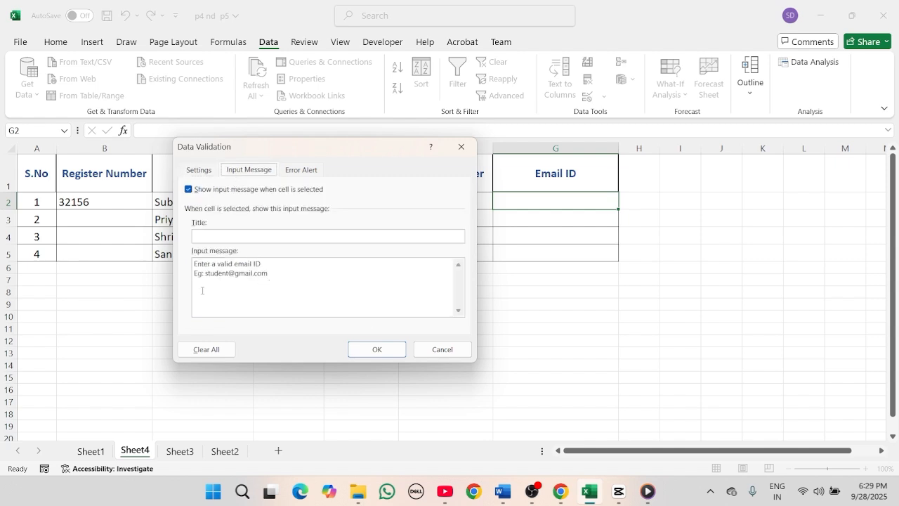
pyautogui.click(377, 350)
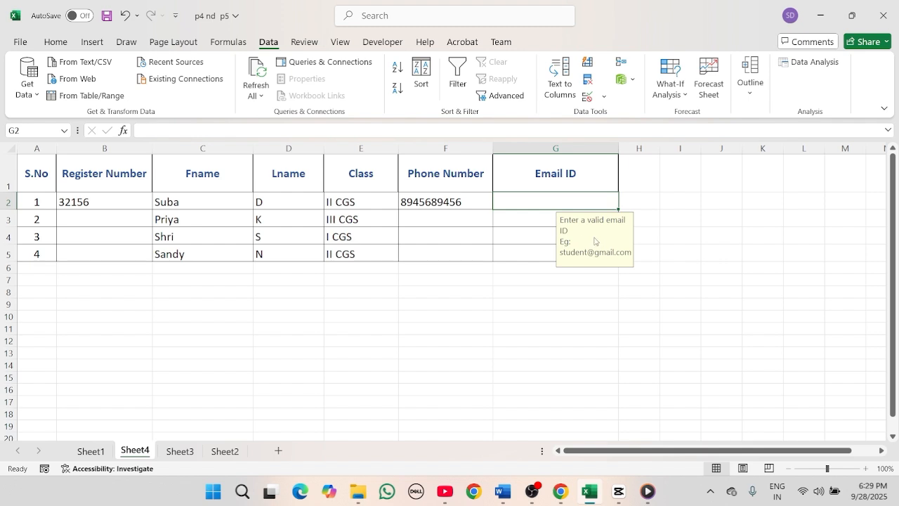
# - Fill G2's email validation down through G5
pyautogui.click(512, 230)
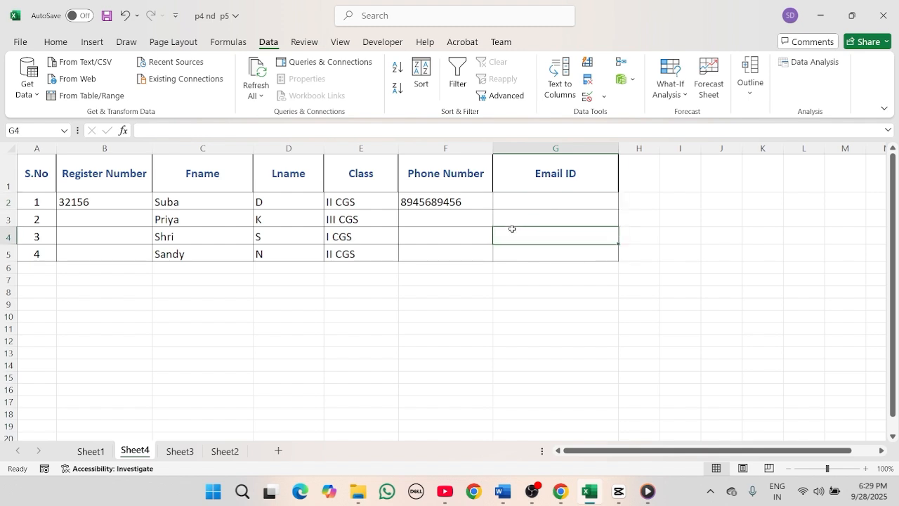
pyautogui.click(521, 203)
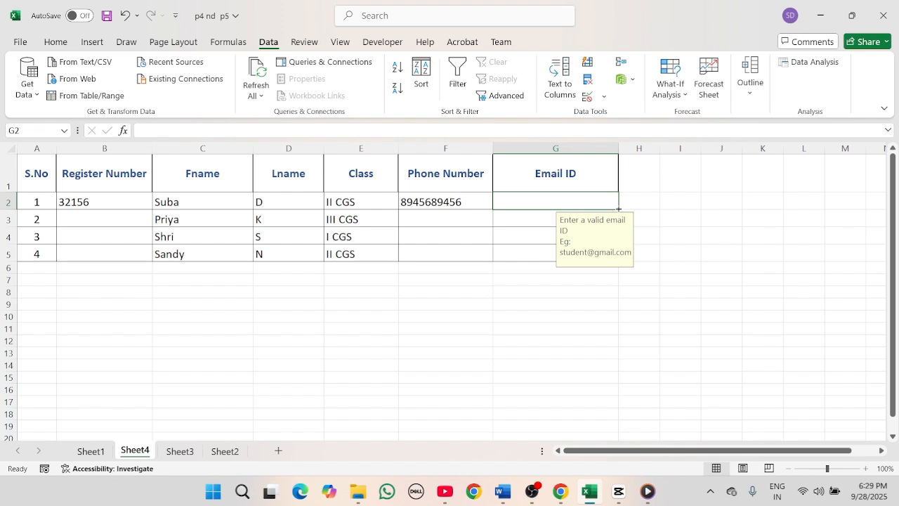
pyautogui.moveTo(619, 209); pyautogui.dragTo(611, 260)
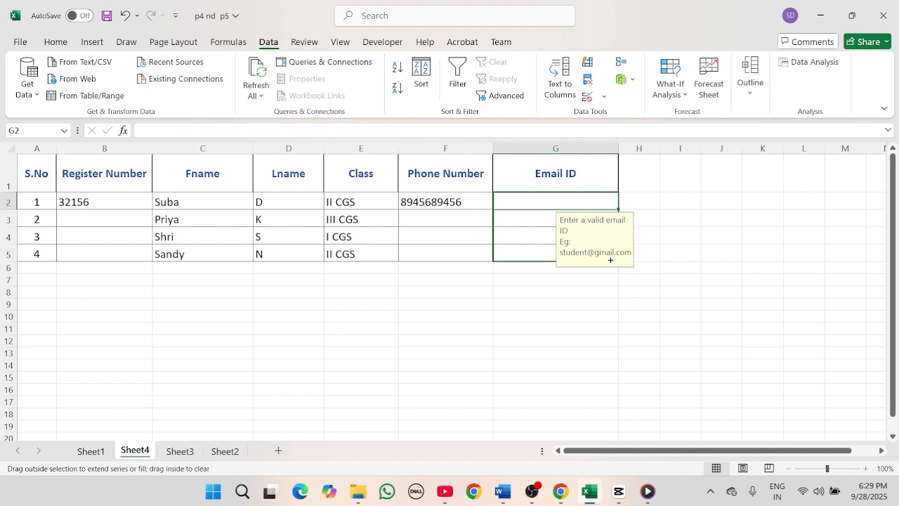
pyautogui.moveTo(610, 260); pyautogui.dragTo(610, 260)
# - Confirm G3, G4 and G5 each show the email input message, then return to G2
pyautogui.click(542, 290)
pyautogui.click(538, 220)
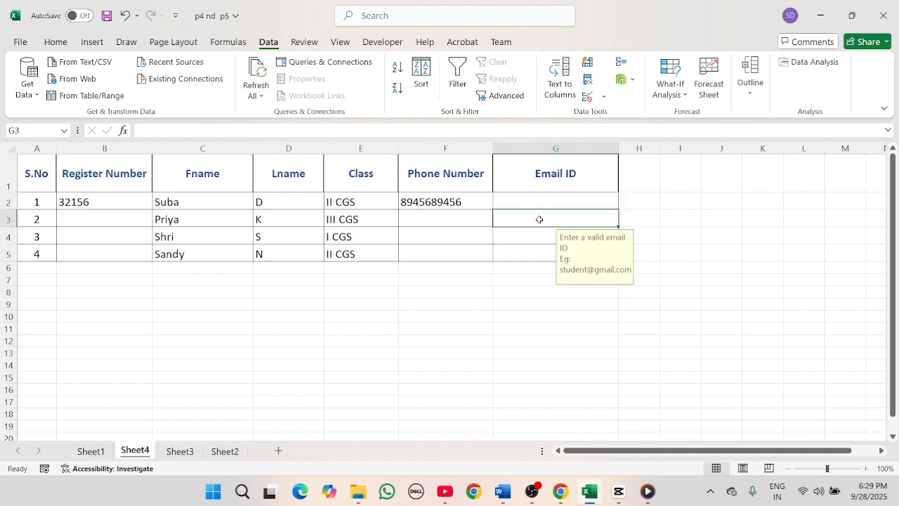
pyautogui.click(531, 232)
pyautogui.click(527, 249)
pyautogui.click(529, 237)
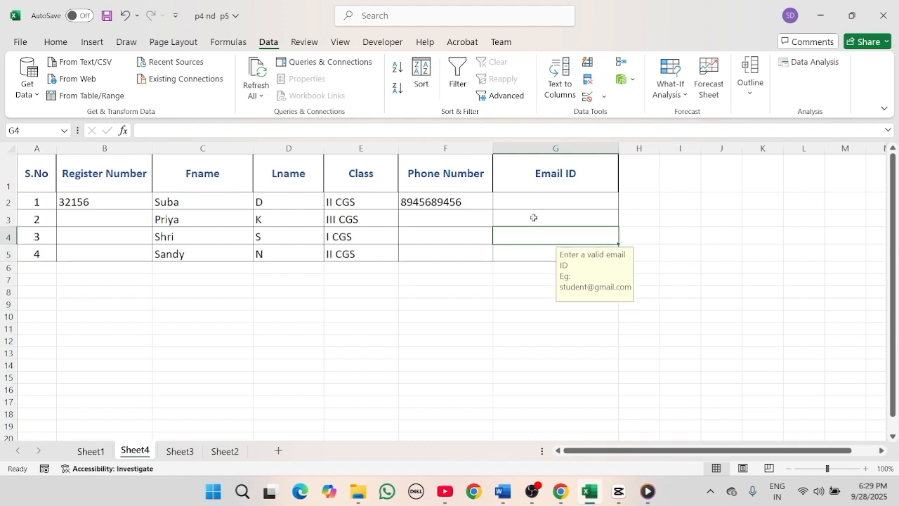
pyautogui.click(534, 218)
pyautogui.doubleClick(539, 202)
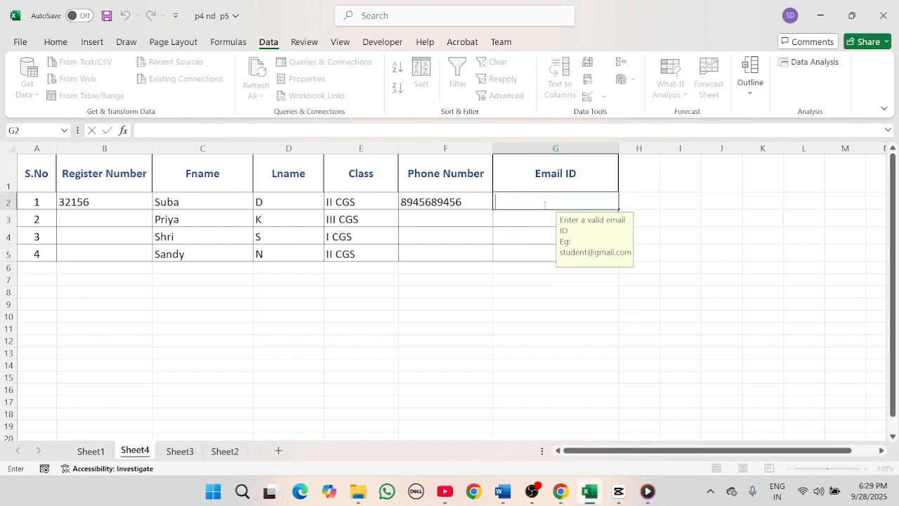
# - Test G2 with an email missing '@', retry after the rejection, and insert the '@'
pyautogui.write('sdgmail.com')
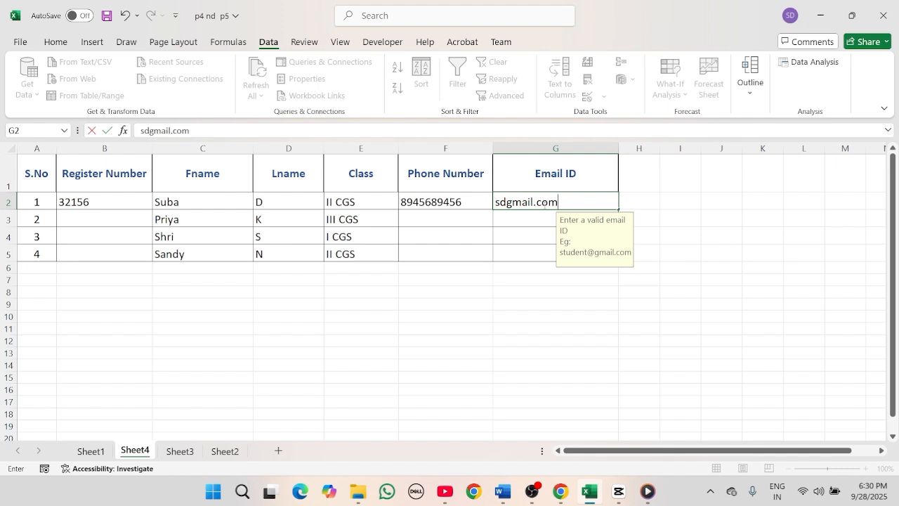
pyautogui.press('Return')
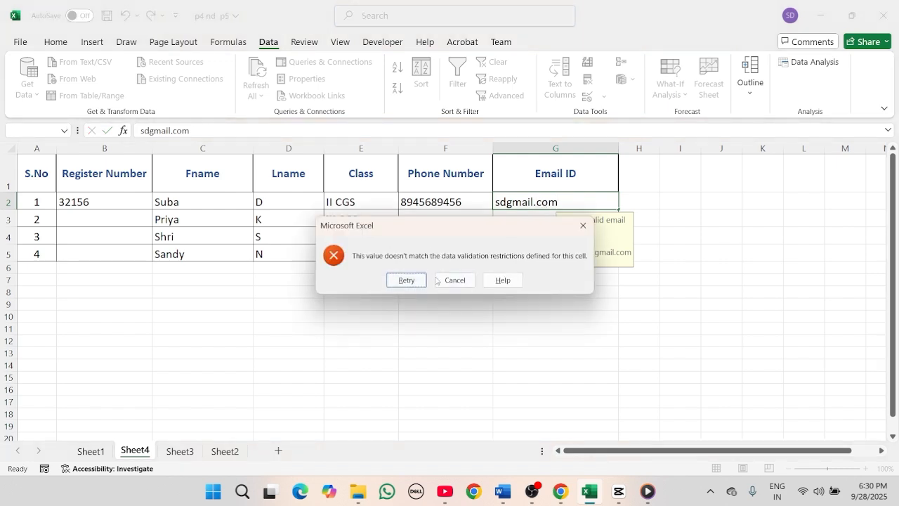
pyautogui.click(414, 280)
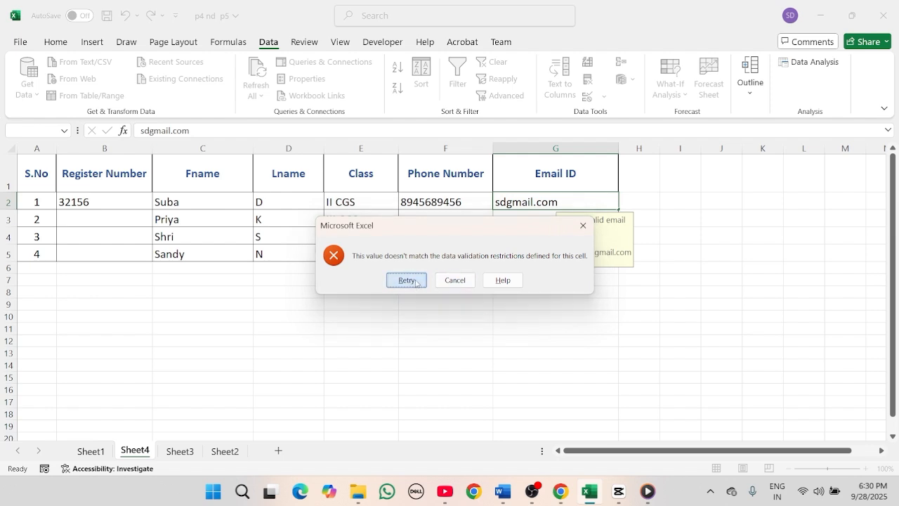
pyautogui.click(507, 204)
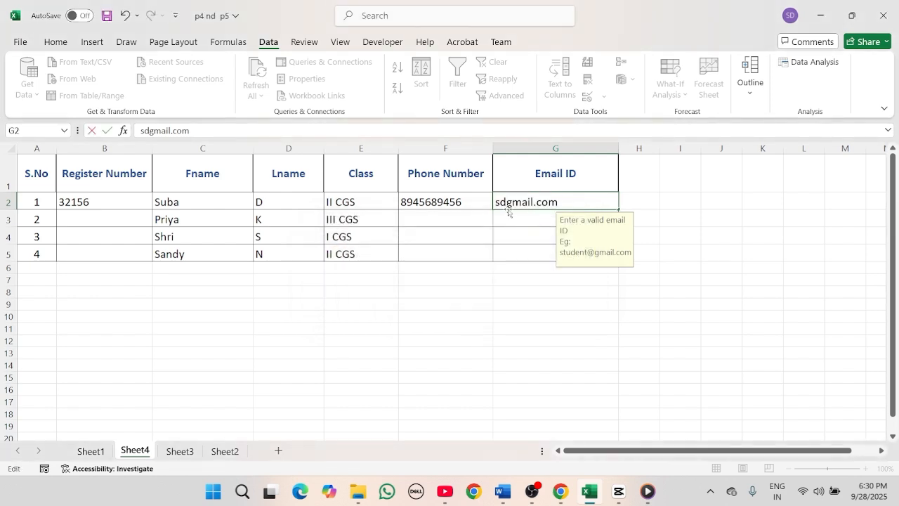
pyautogui.write('@')
pyautogui.press('Return')
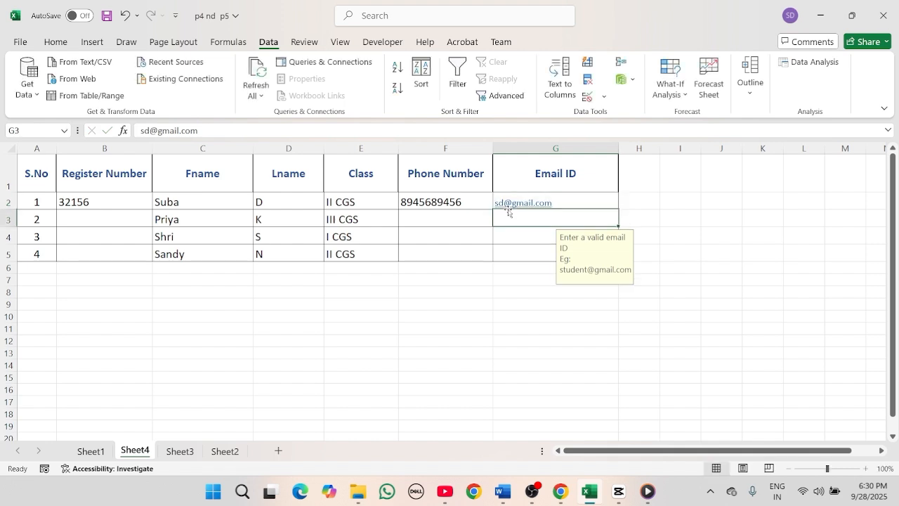
pyautogui.click(523, 233)
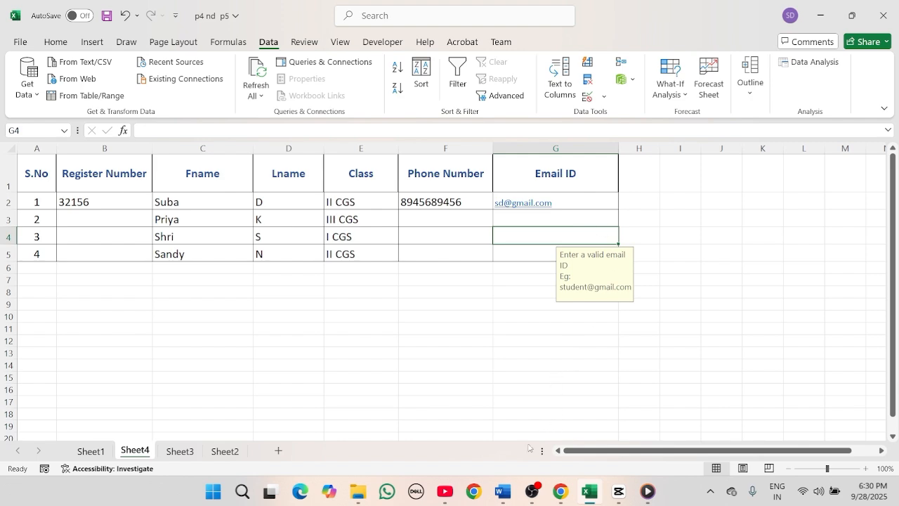
# - In Word, underline ISNUMBER, circle FIND("@",G1) and underline the first example in red ink
pyautogui.click(503, 492)
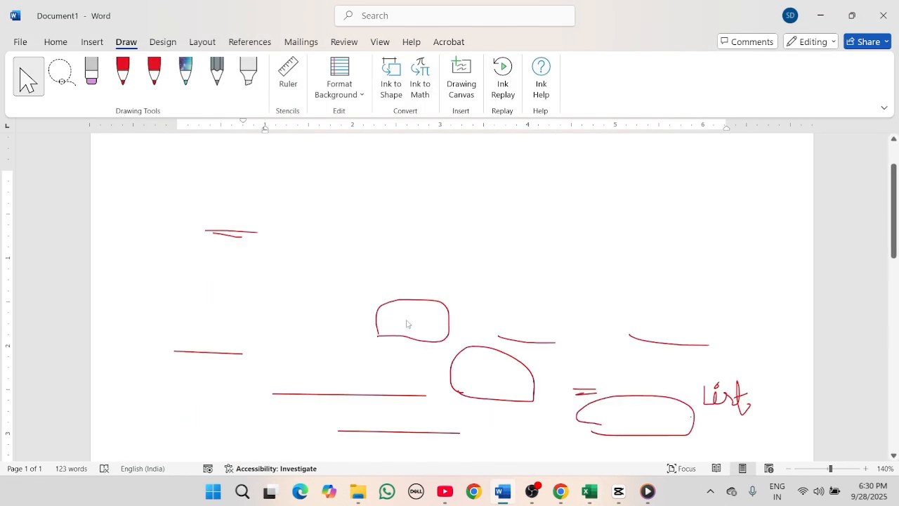
pyautogui.scroll(-5, 393, 309)
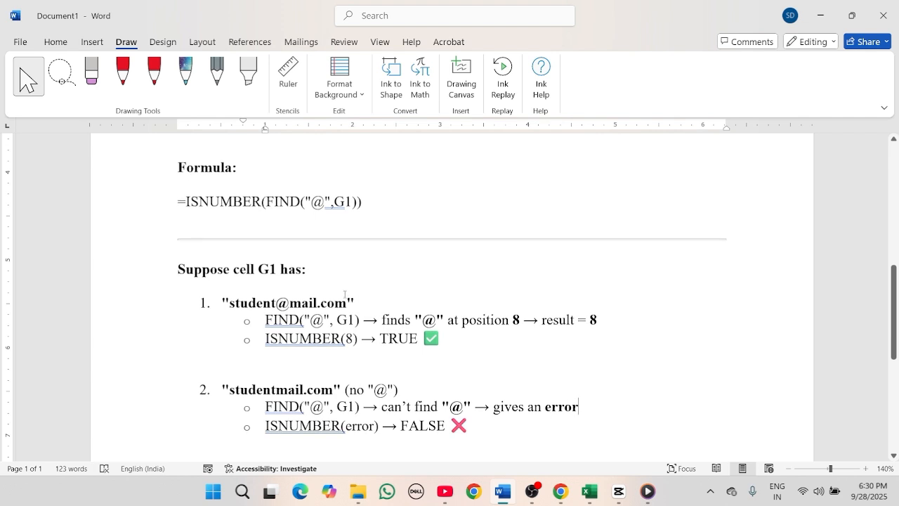
pyautogui.click(152, 84)
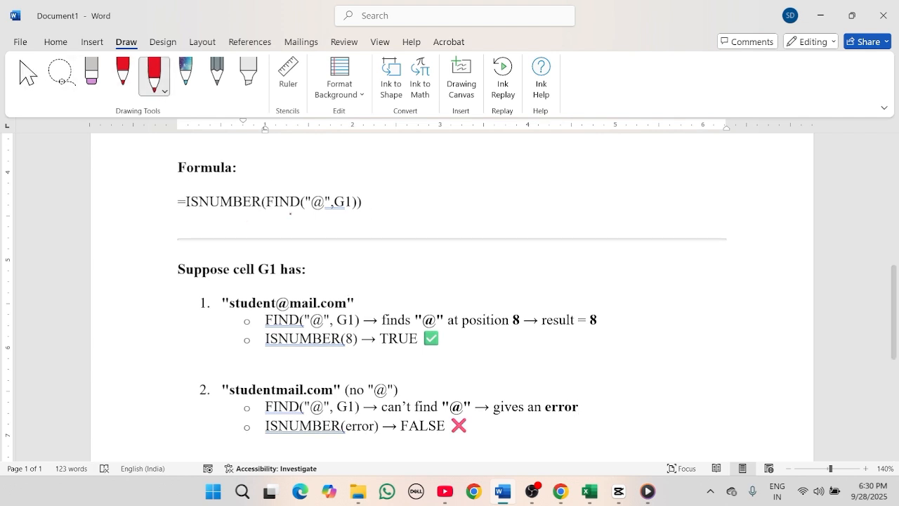
pyautogui.moveTo(191, 218); pyautogui.dragTo(254, 219)
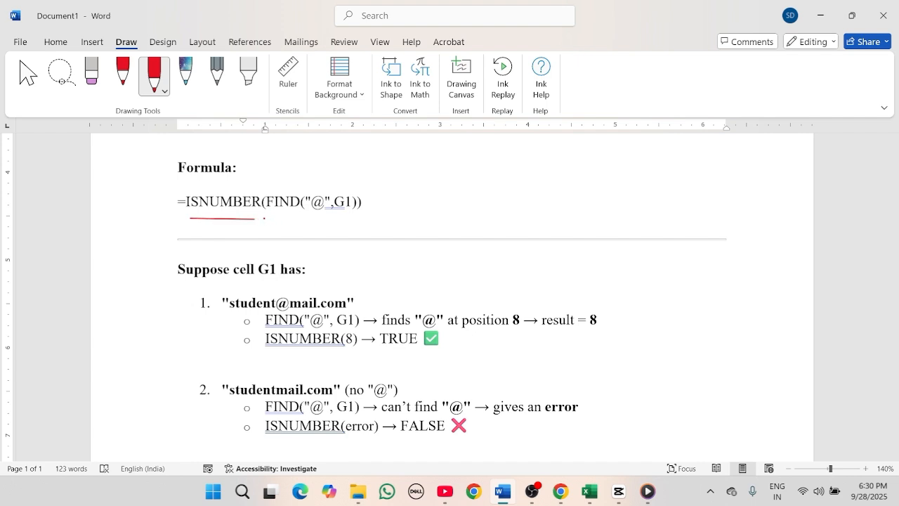
pyautogui.moveTo(278, 217)
pyautogui.mouseDown()
pyautogui.moveTo(295, 224)
pyautogui.moveTo(383, 206)
pyautogui.moveTo(312, 183)
pyautogui.moveTo(256, 204)
pyautogui.moveTo(284, 222)
pyautogui.moveTo(325, 185)
pyautogui.moveTo(302, 206)
pyautogui.moveTo(327, 218)
pyautogui.mouseUp()
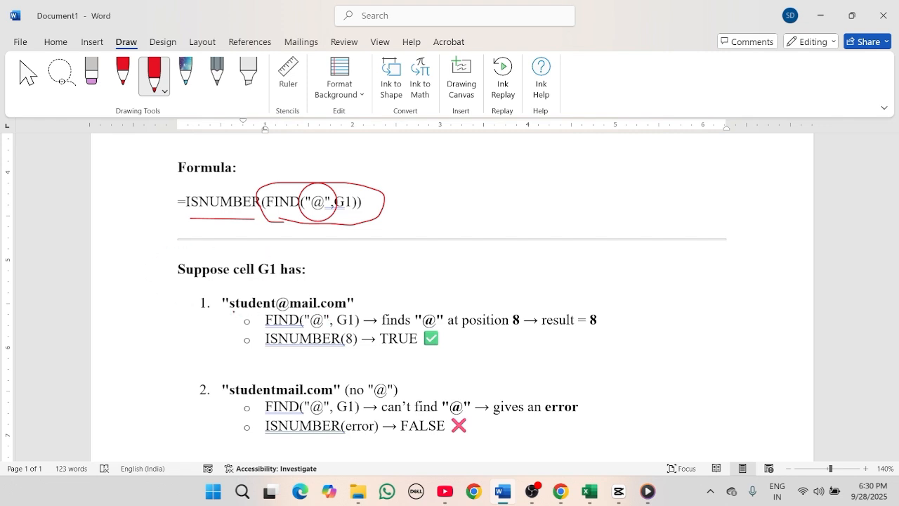
pyautogui.moveTo(234, 311); pyautogui.dragTo(344, 310)
pyautogui.moveTo(234, 292); pyautogui.dragTo(234, 300)
# - Write 8 above the @, circle it, and add red ticks and underlines to TRUE, error and ISNUMBER(error)
pyautogui.moveTo(282, 289)
pyautogui.mouseDown()
pyautogui.moveTo(280, 299)
pyautogui.moveTo(280, 283)
pyautogui.mouseUp()
pyautogui.moveTo(306, 344)
pyautogui.mouseDown()
pyautogui.moveTo(297, 357)
pyautogui.moveTo(330, 359)
pyautogui.moveTo(298, 375)
pyautogui.moveTo(336, 365)
pyautogui.moveTo(325, 382)
pyautogui.moveTo(340, 374)
pyautogui.mouseUp()
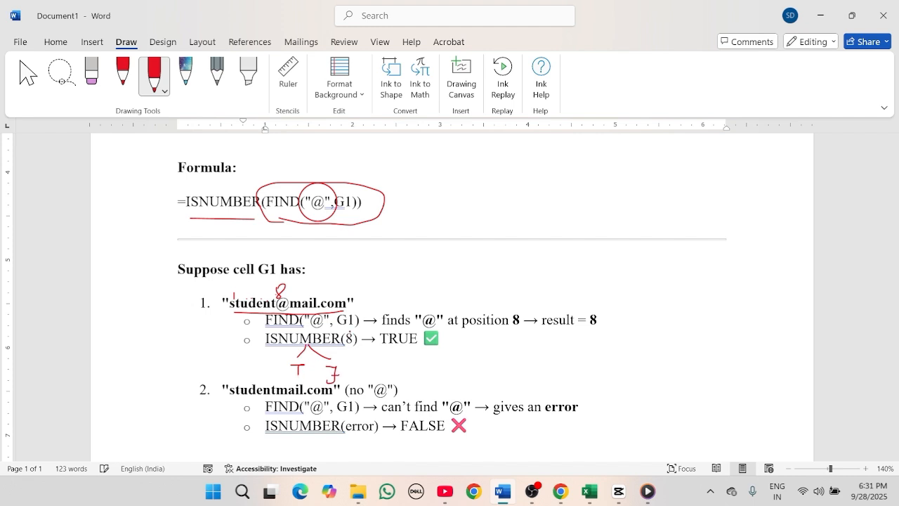
pyautogui.moveTo(347, 330)
pyautogui.mouseDown()
pyautogui.moveTo(344, 352)
pyautogui.moveTo(356, 339)
pyautogui.moveTo(345, 331)
pyautogui.mouseUp()
pyautogui.moveTo(388, 349); pyautogui.dragTo(489, 334)
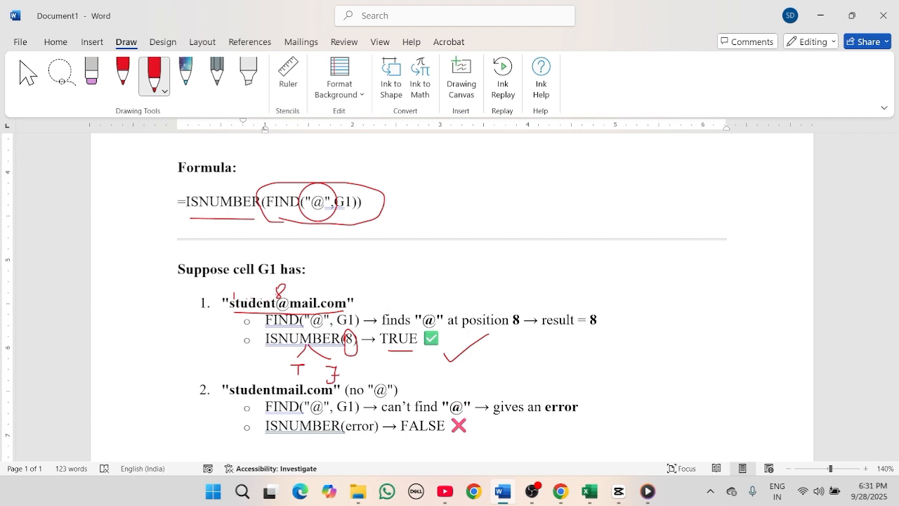
pyautogui.click(317, 366)
pyautogui.moveTo(271, 367)
pyautogui.mouseDown()
pyautogui.moveTo(277, 376)
pyautogui.moveTo(261, 365)
pyautogui.moveTo(278, 377)
pyautogui.moveTo(285, 364)
pyautogui.mouseUp()
pyautogui.moveTo(562, 402); pyautogui.dragTo(597, 373)
pyautogui.moveTo(311, 442); pyautogui.dragTo(377, 443)
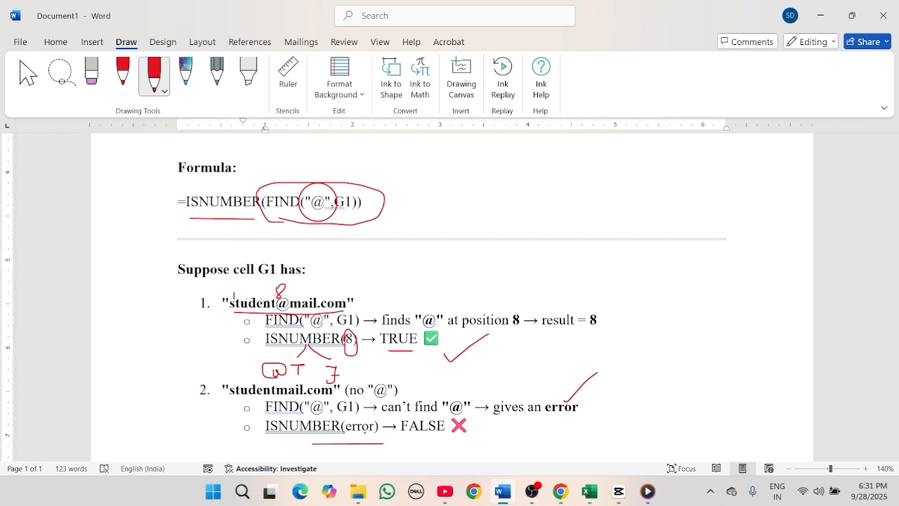
pyautogui.moveTo(355, 438)
pyautogui.mouseDown()
pyautogui.moveTo(360, 449)
pyautogui.moveTo(368, 432)
pyautogui.moveTo(427, 437)
pyautogui.moveTo(427, 446)
pyautogui.mouseUp()
# - Switch from Word back to the Excel student table on Sheet4
pyautogui.click(589, 491)
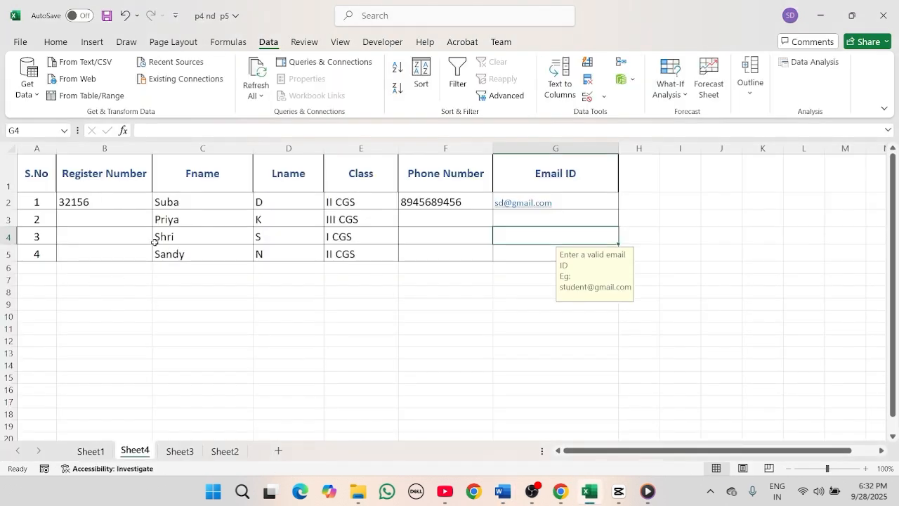